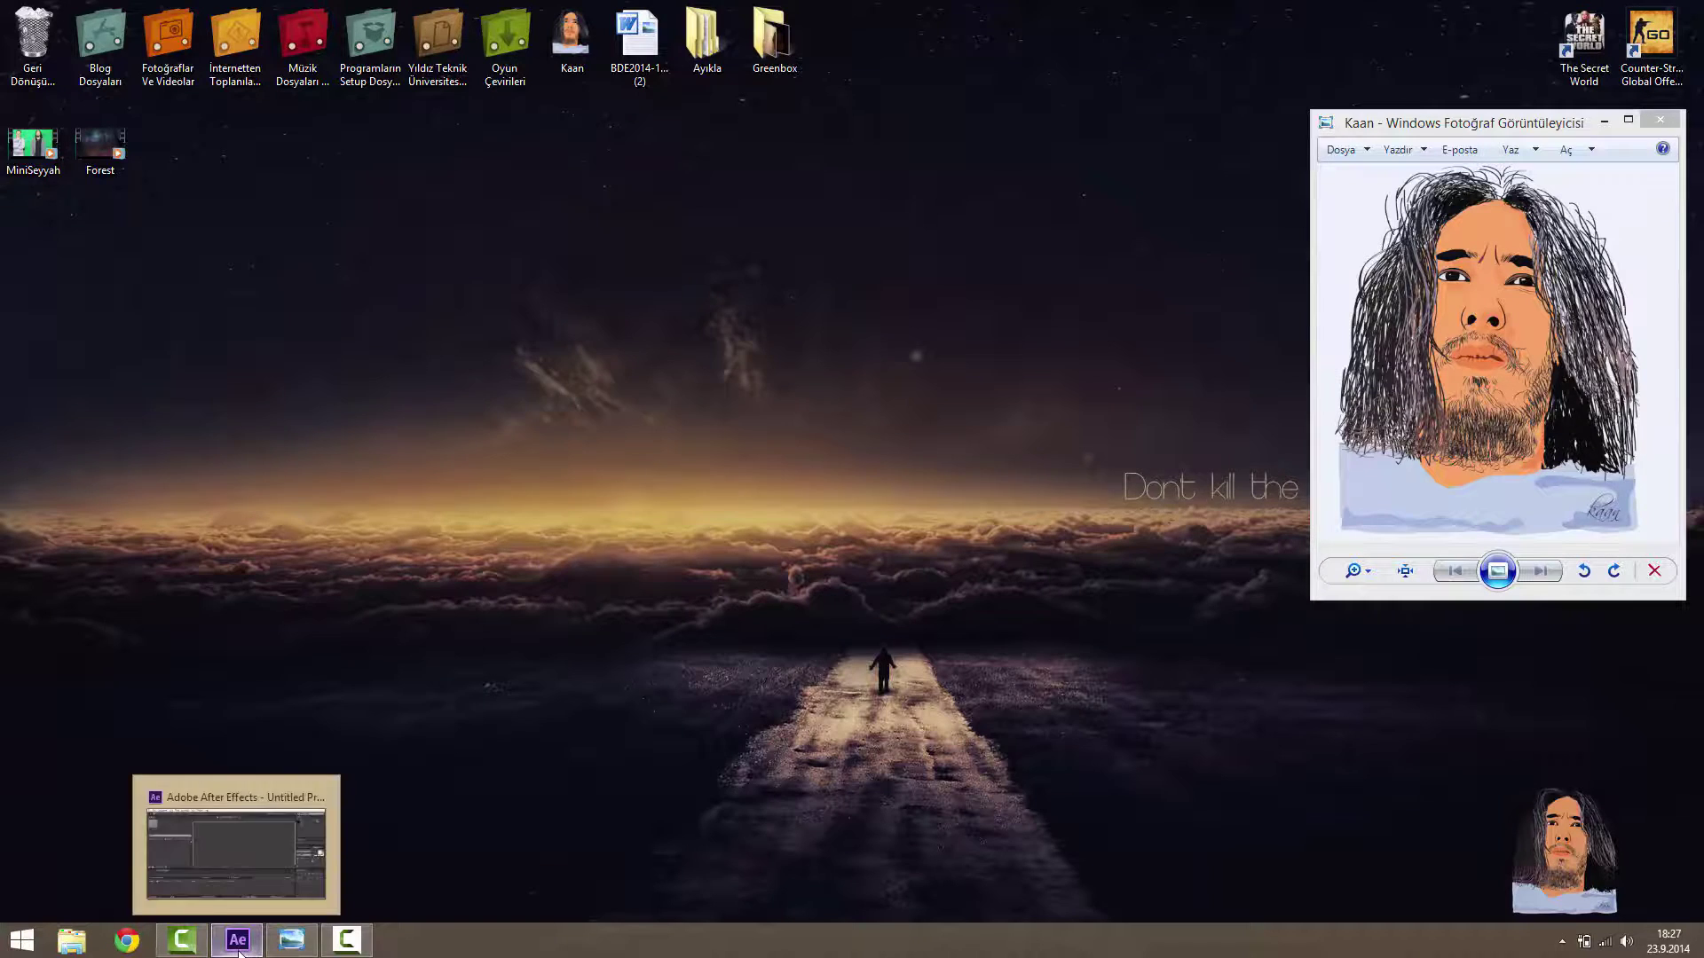
Step: Switch to After Effects and import the MiniSeyyah video from the desktop into the project
click(237, 941)
drag(786, 151, 848, 147)
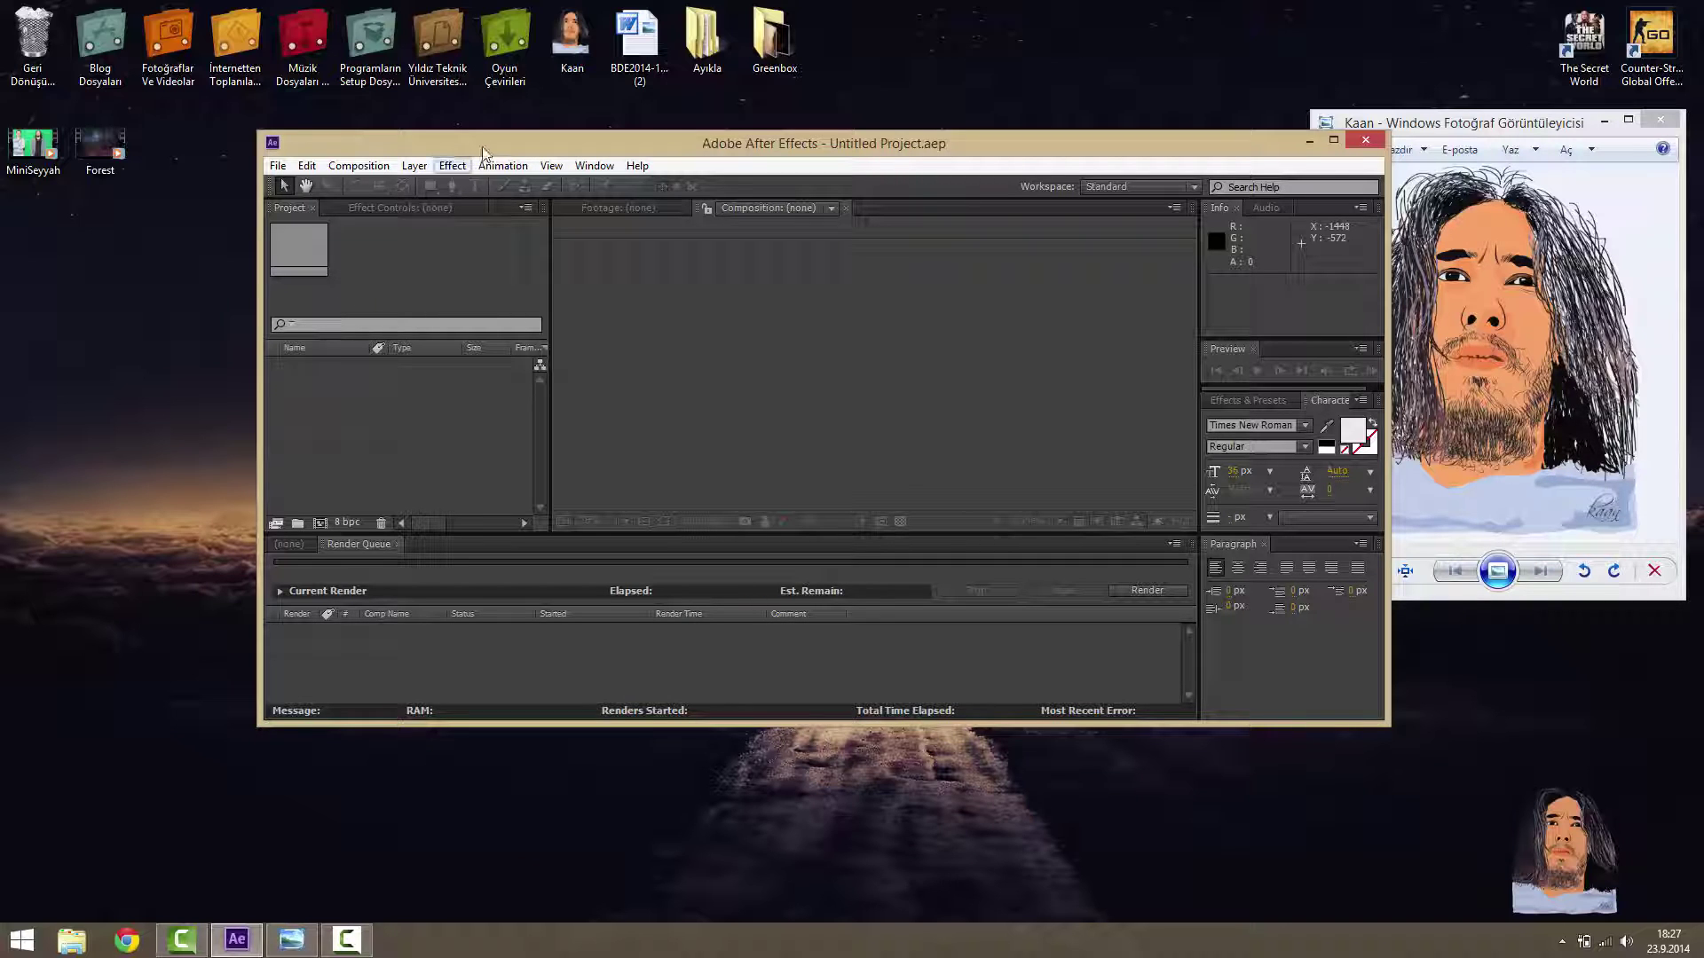
drag(485, 142, 480, 141)
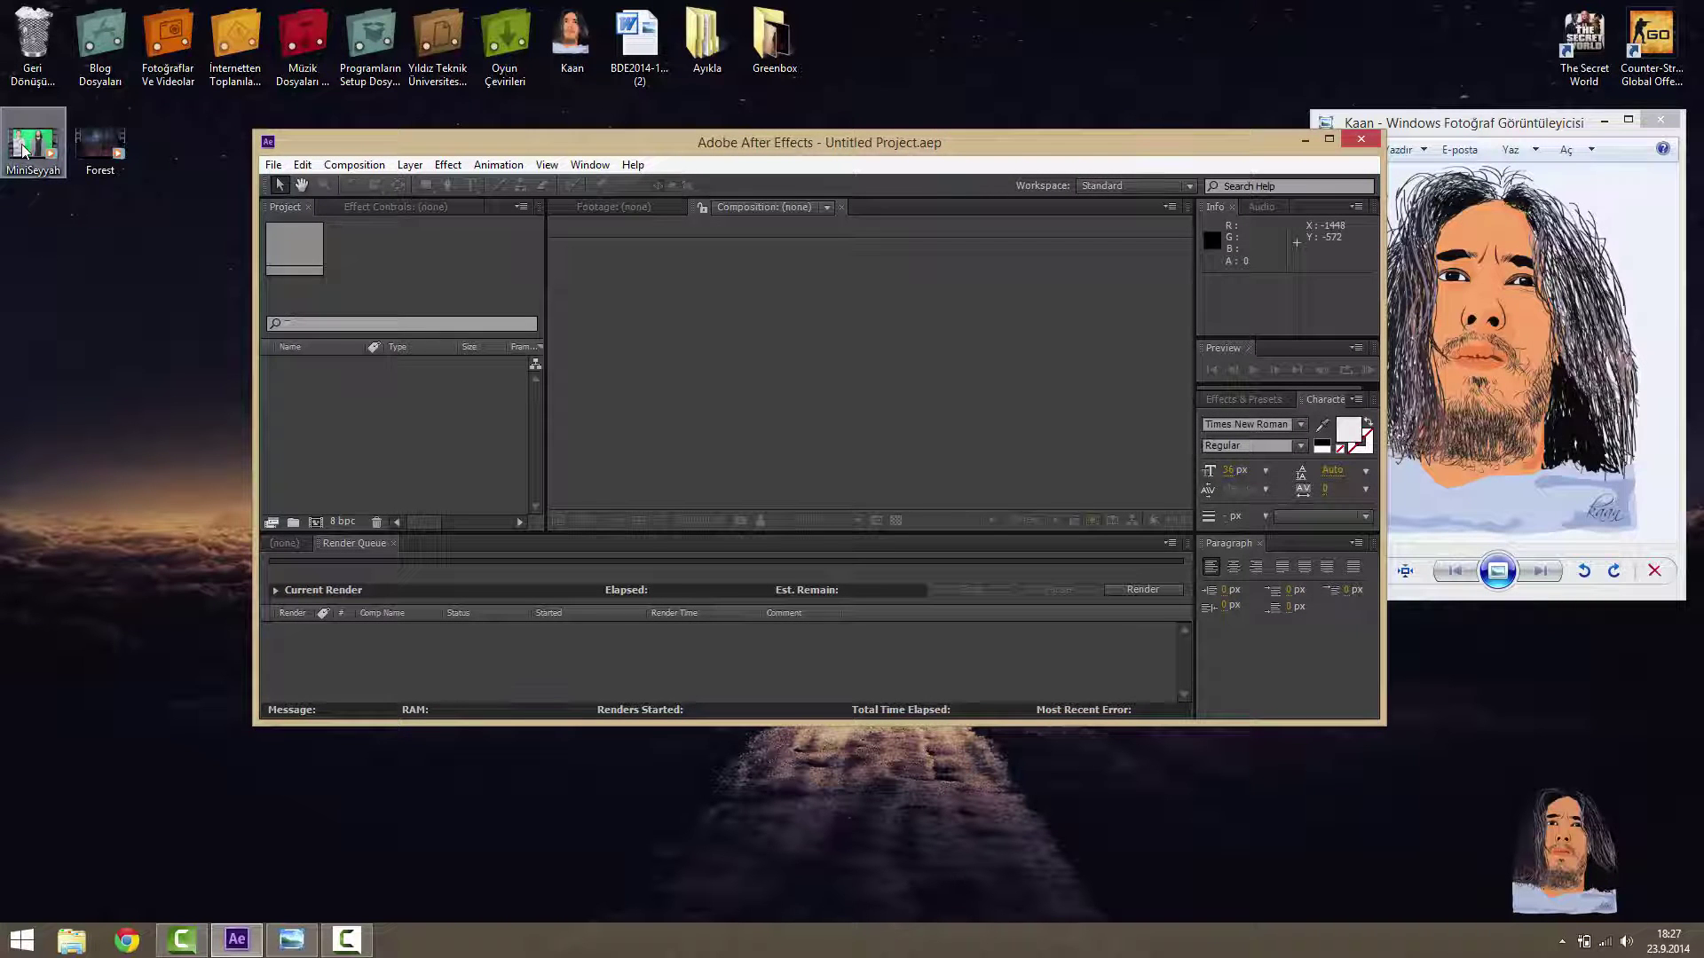
drag(24, 151, 325, 418)
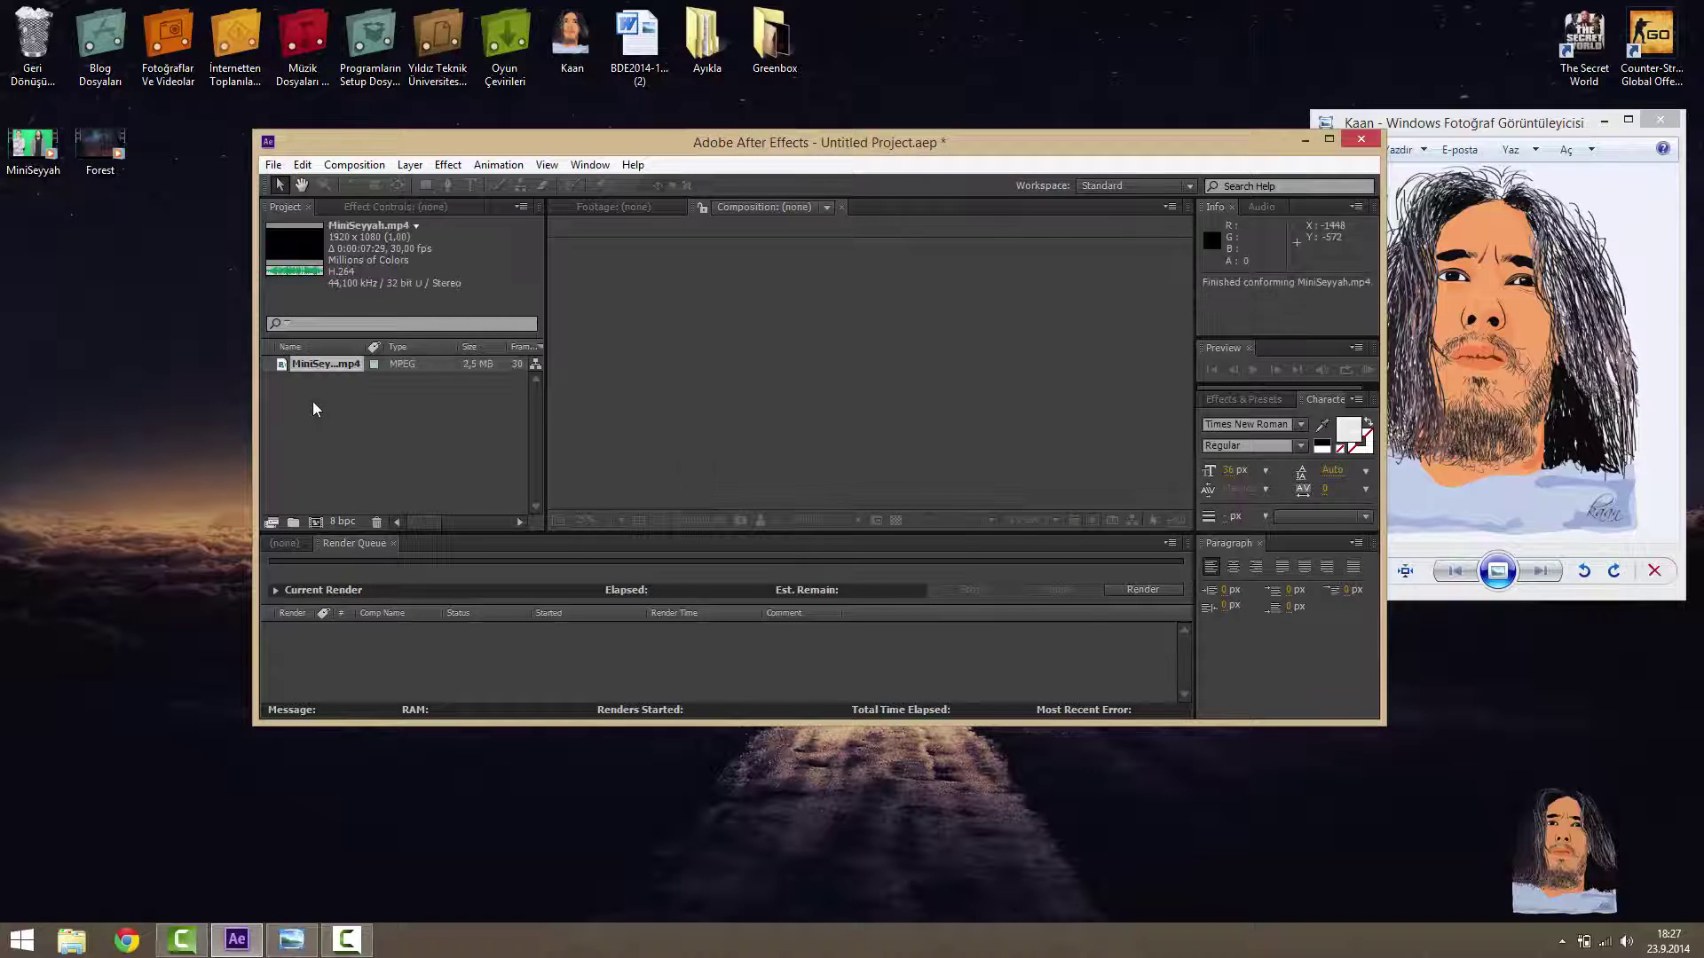
click(320, 404)
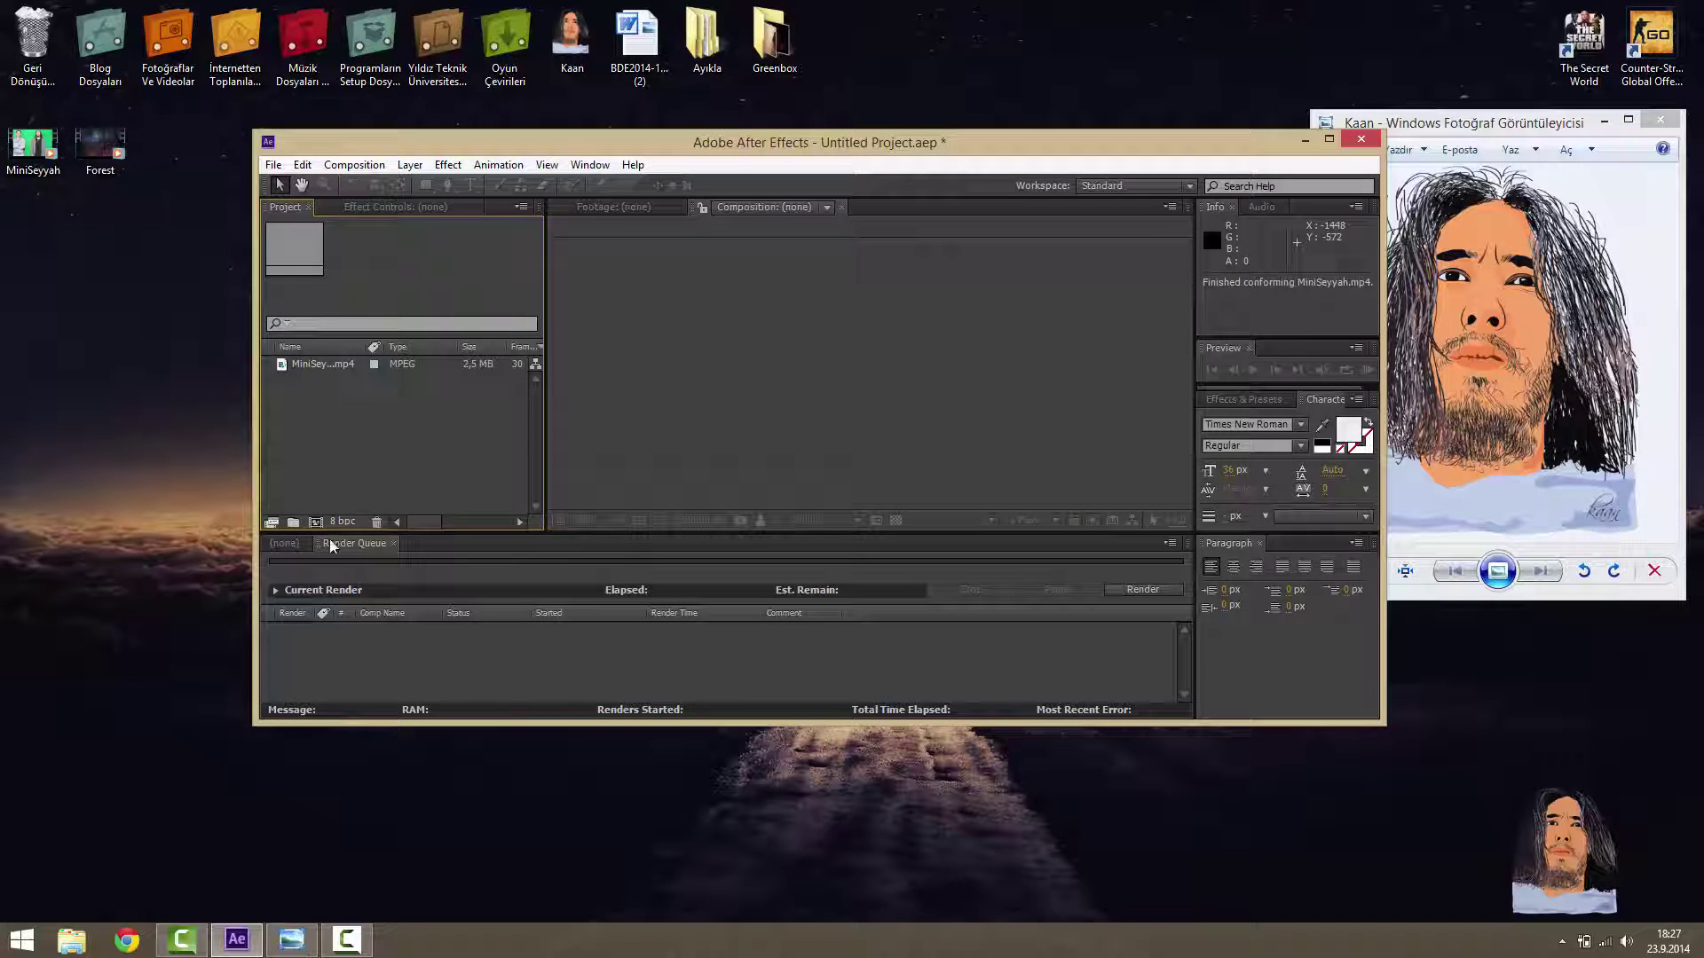
Step: Create a composition from MiniSeyyah.mp4 in the empty timeline and set its fast preview mode to Fast Draft
click(293, 544)
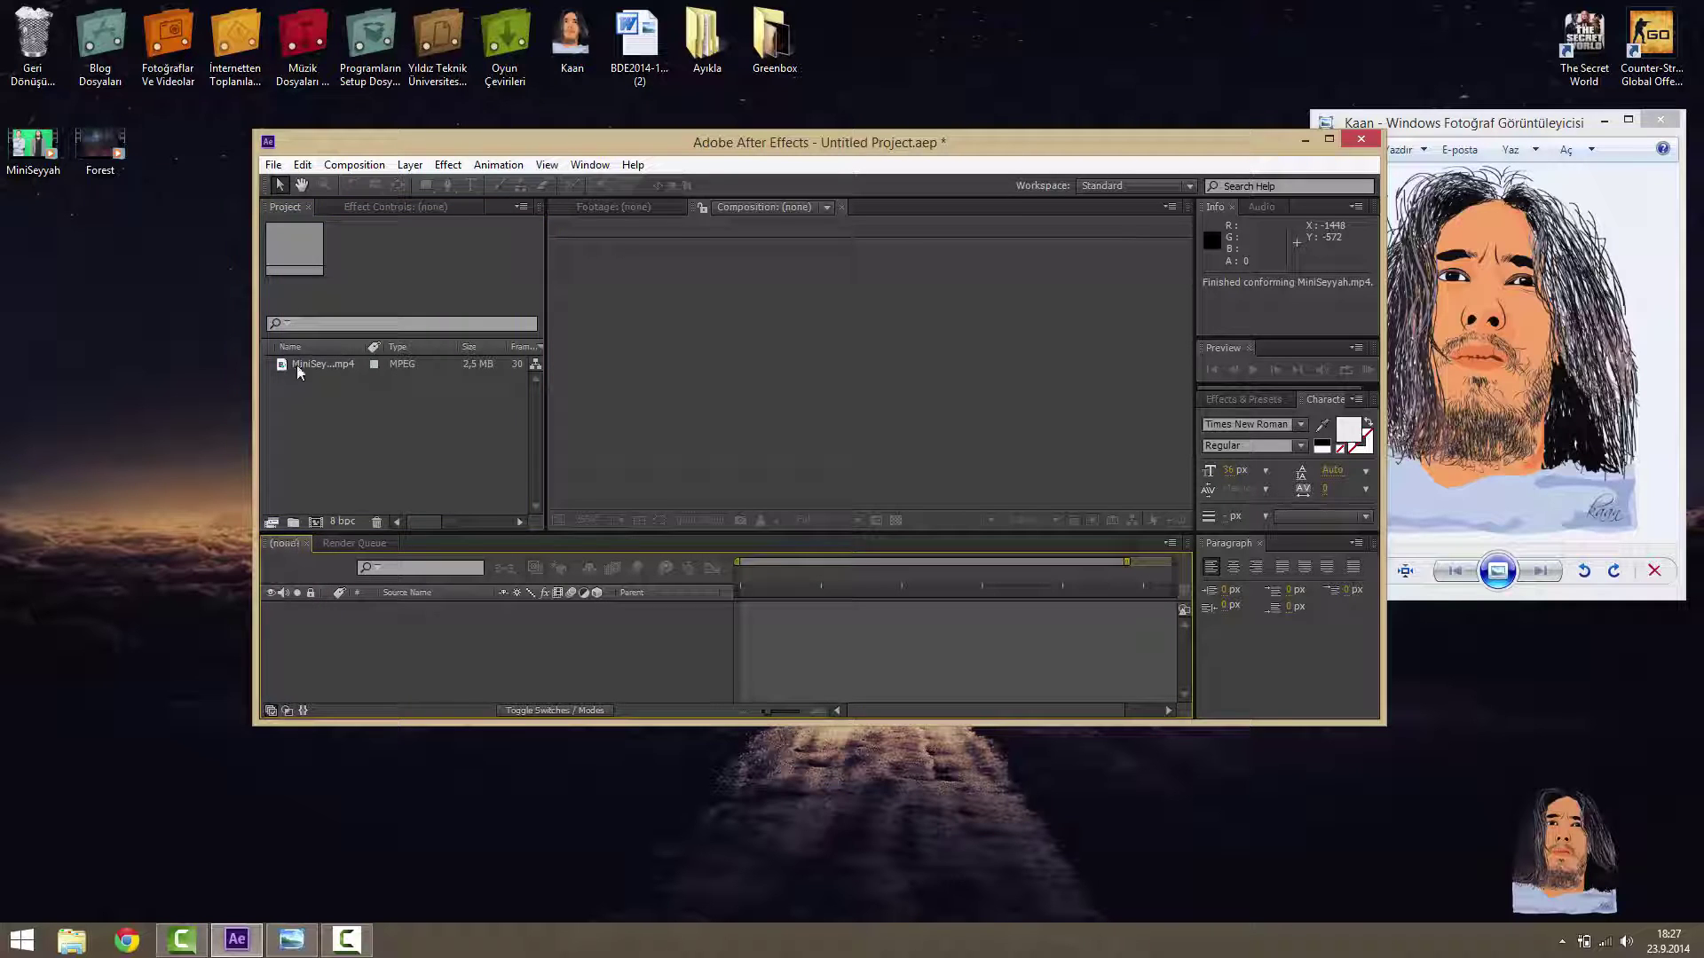
drag(299, 366, 361, 654)
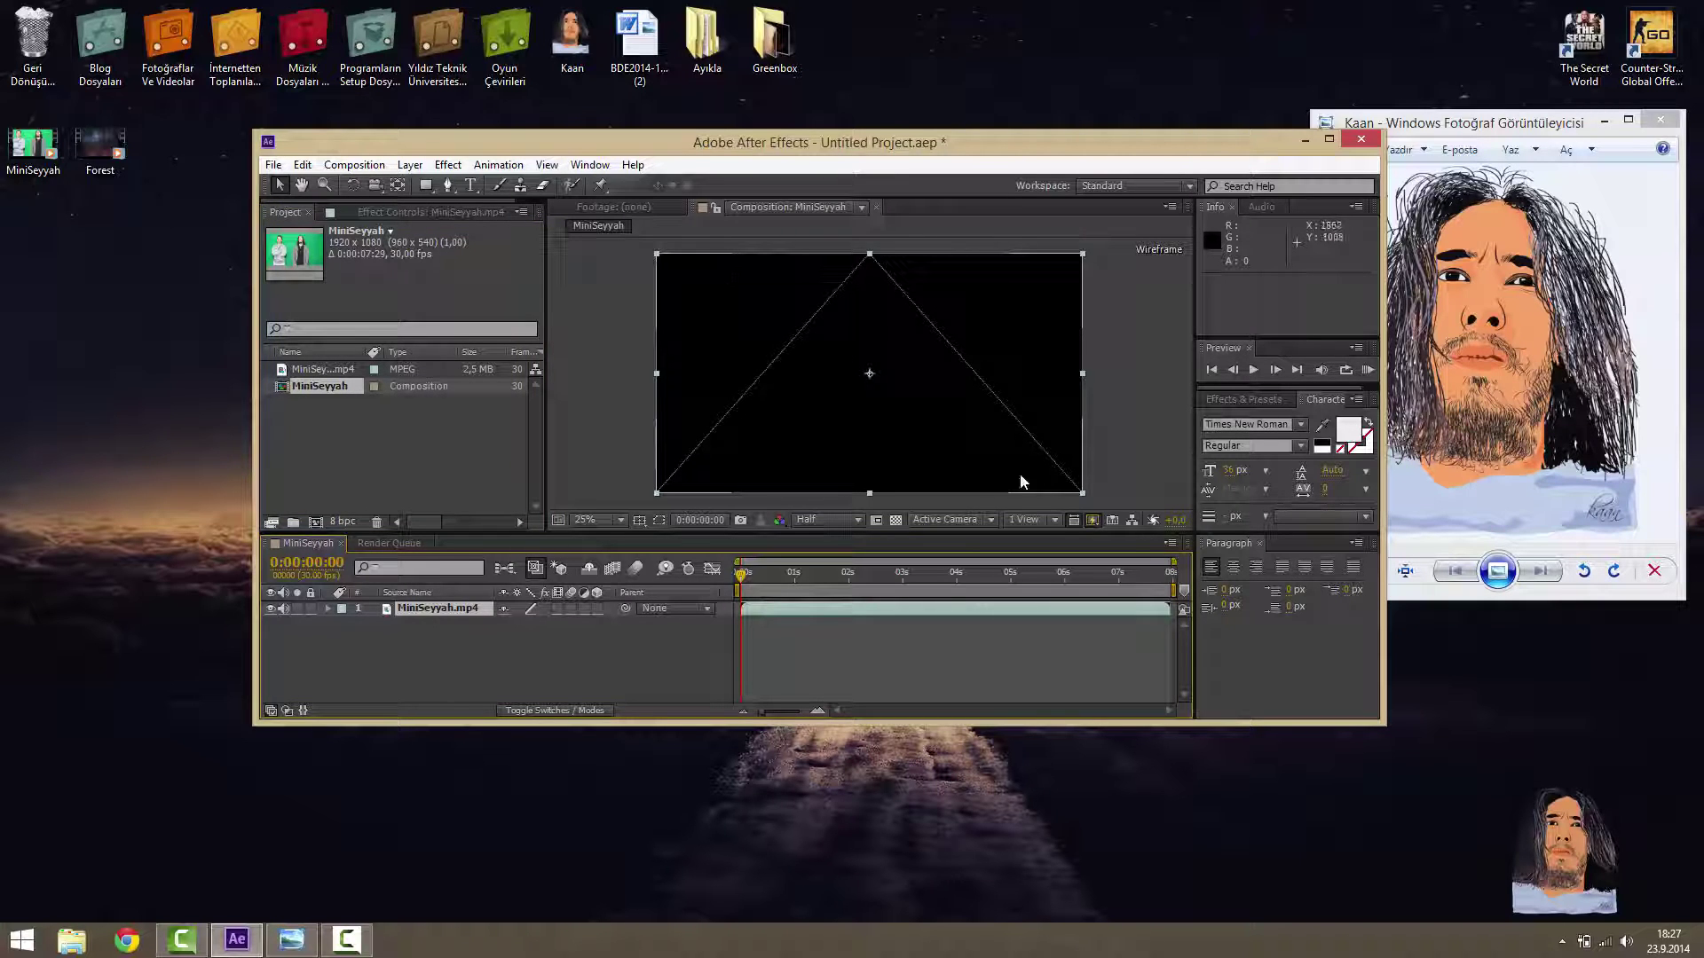
click(1093, 521)
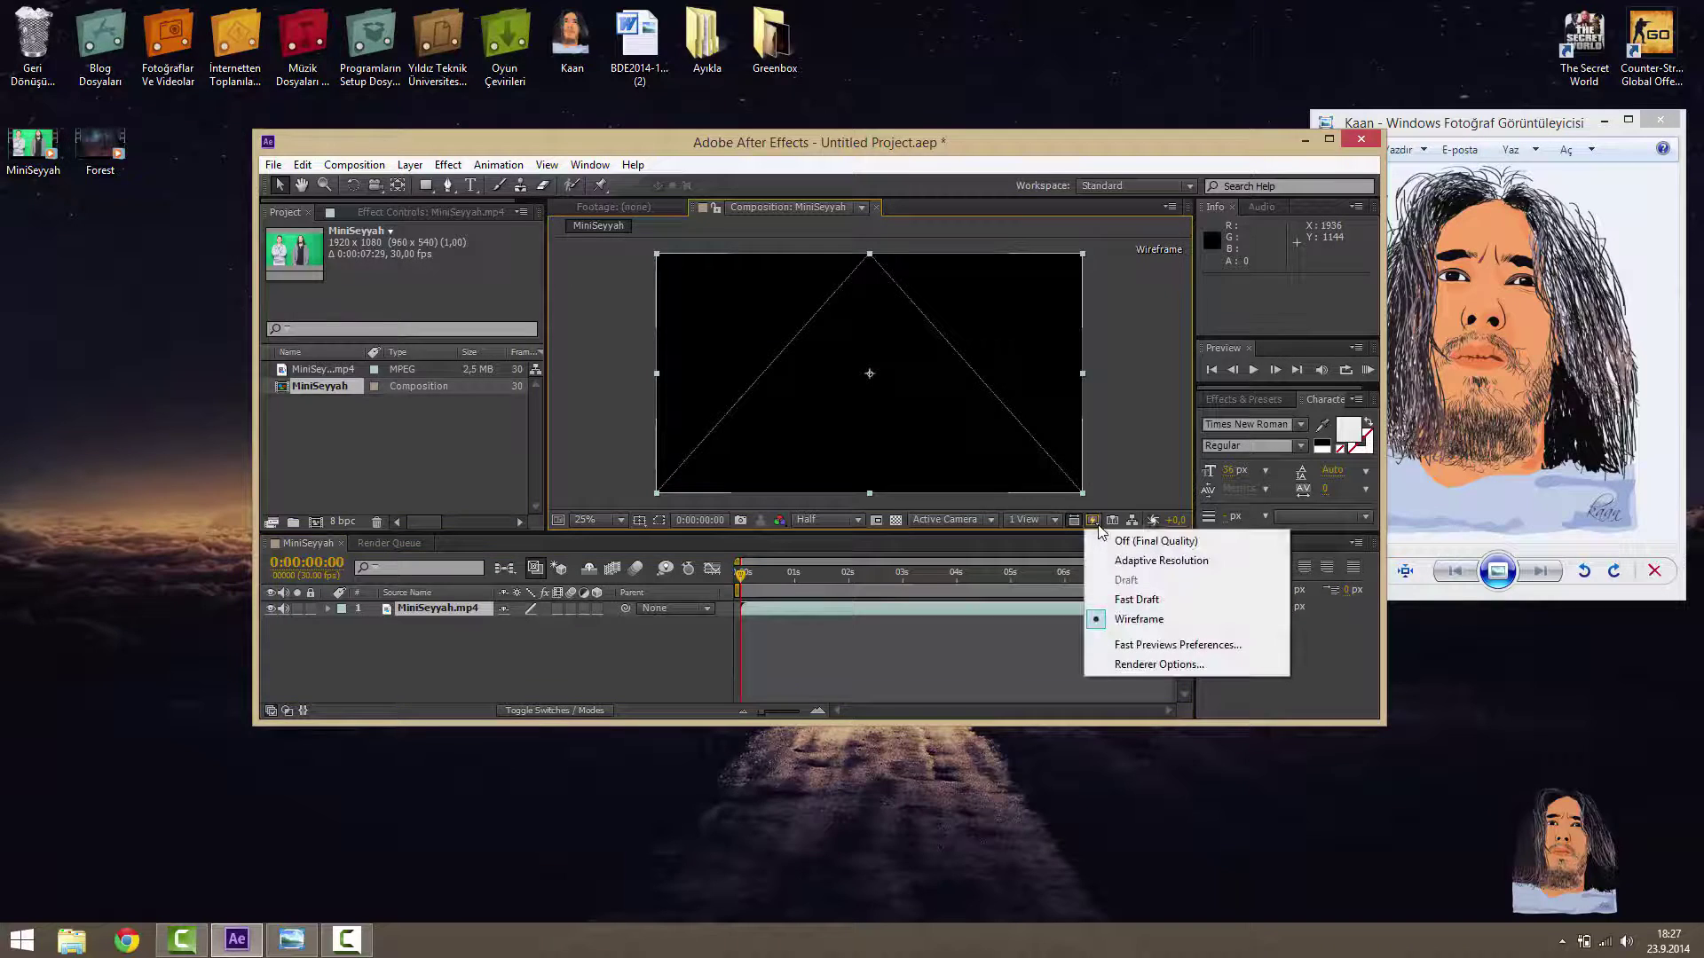
click(1136, 599)
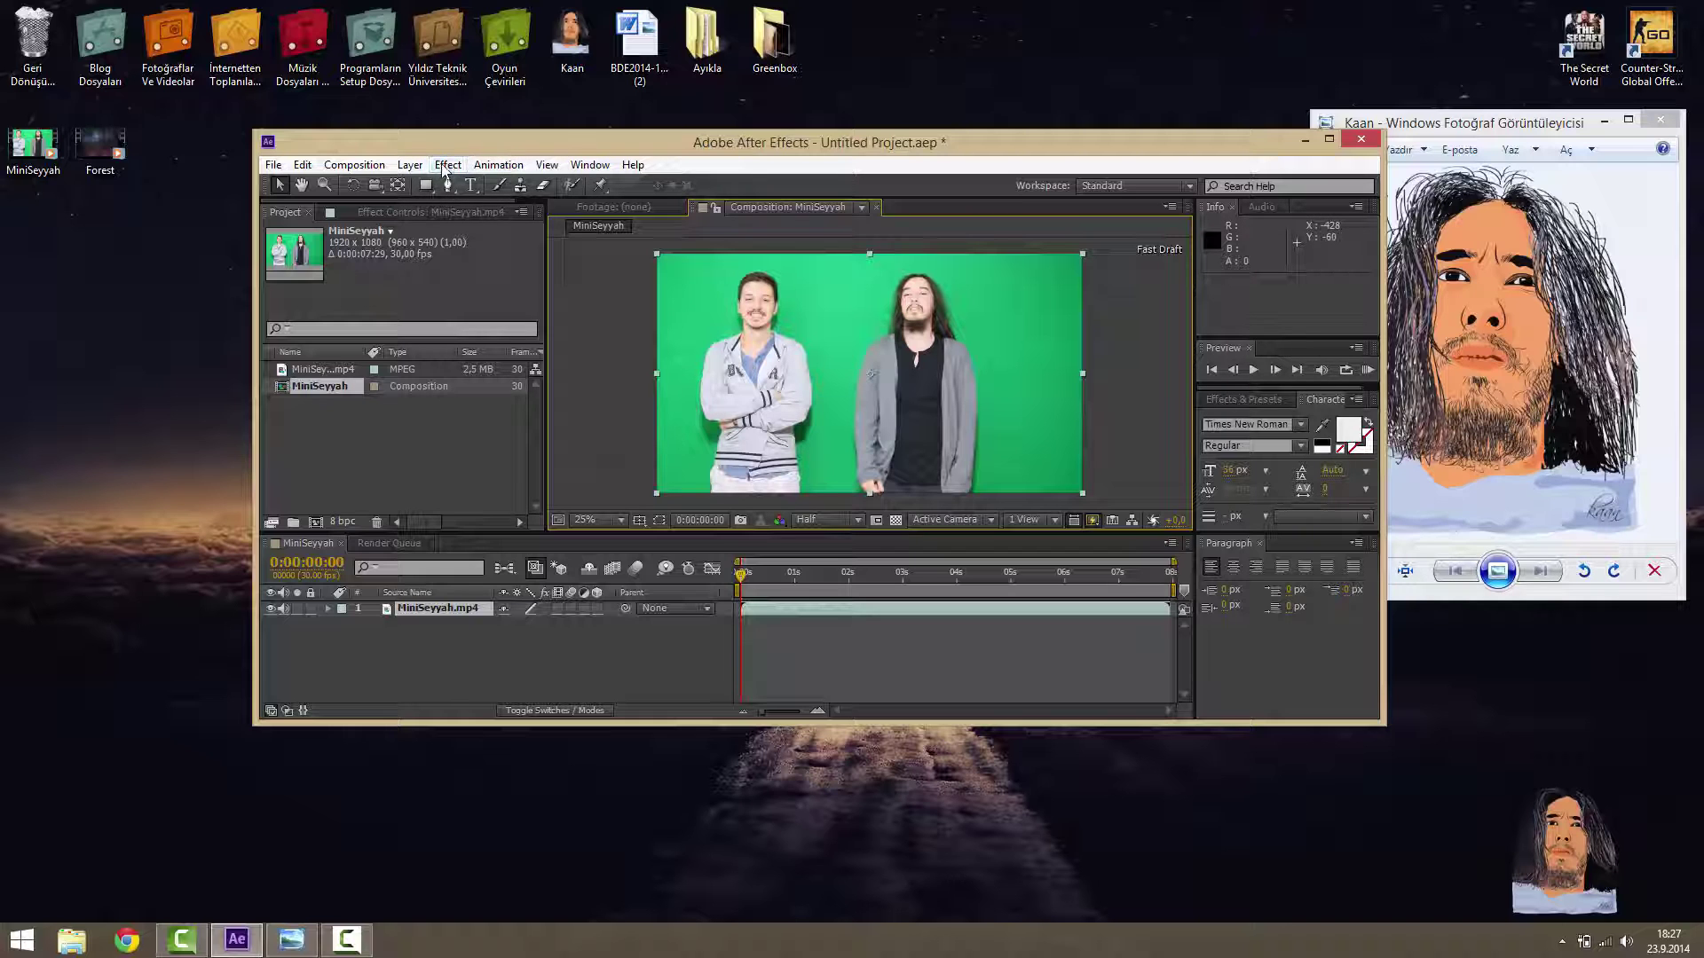
Step: Apply the Keylight (1.2) effect to the MiniSeyyah.mp4 layer and sample the green backdrop as the Screen Colour
double_click(417, 142)
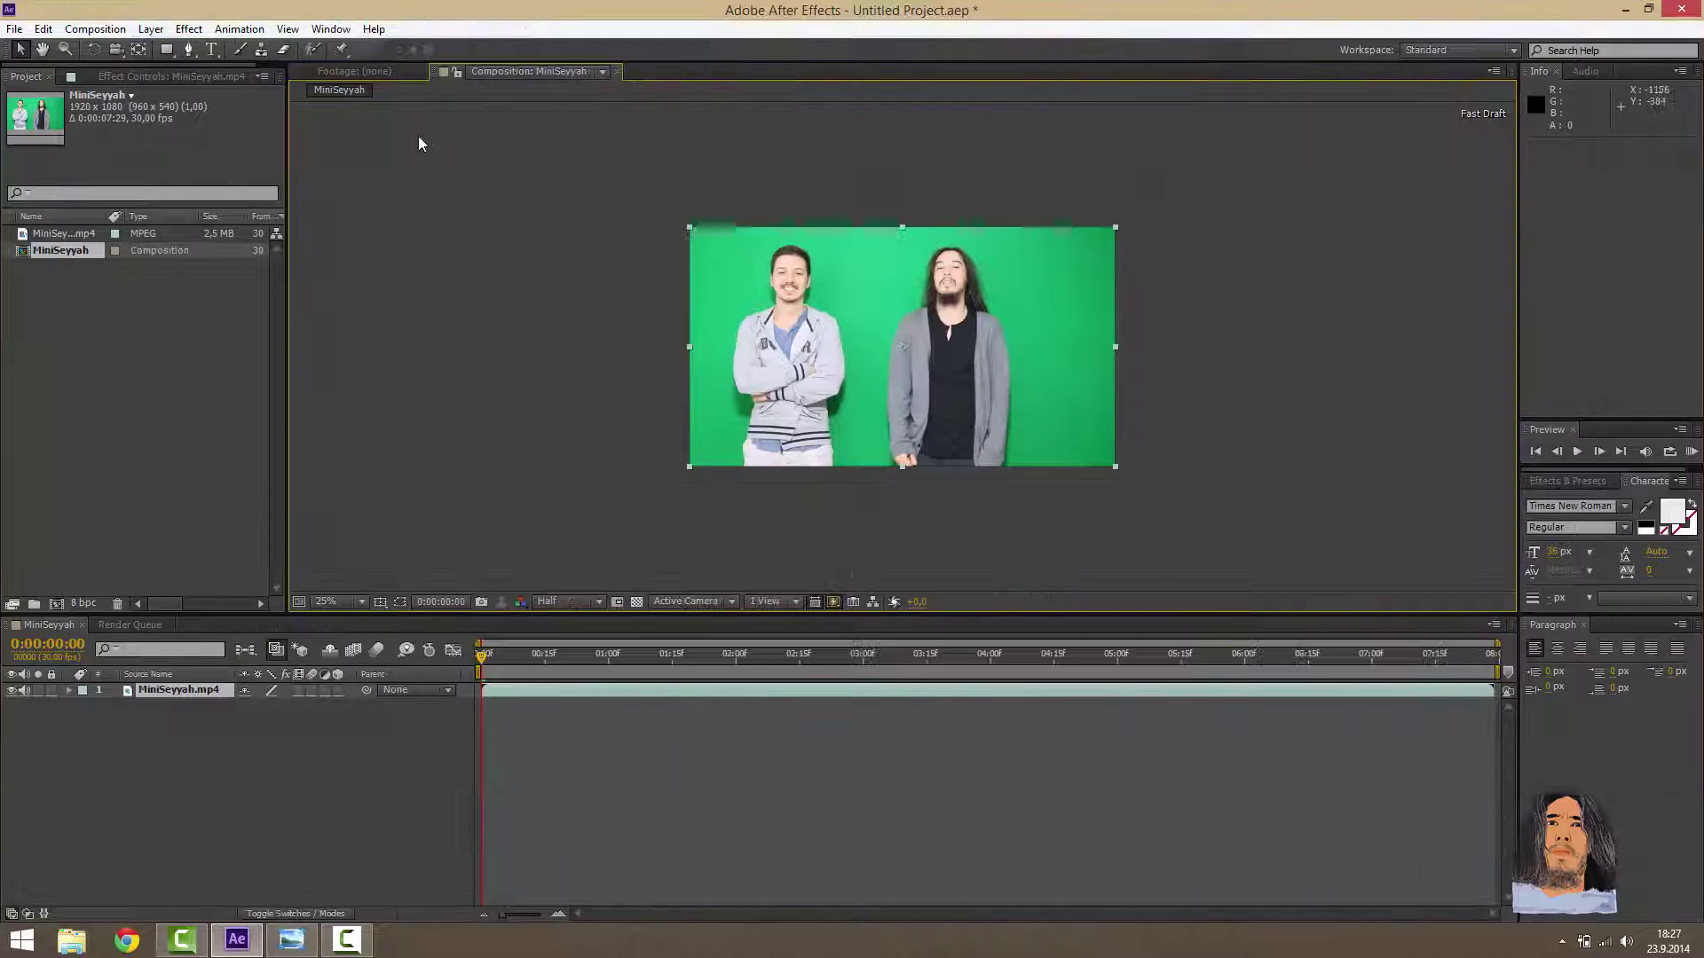
click(188, 30)
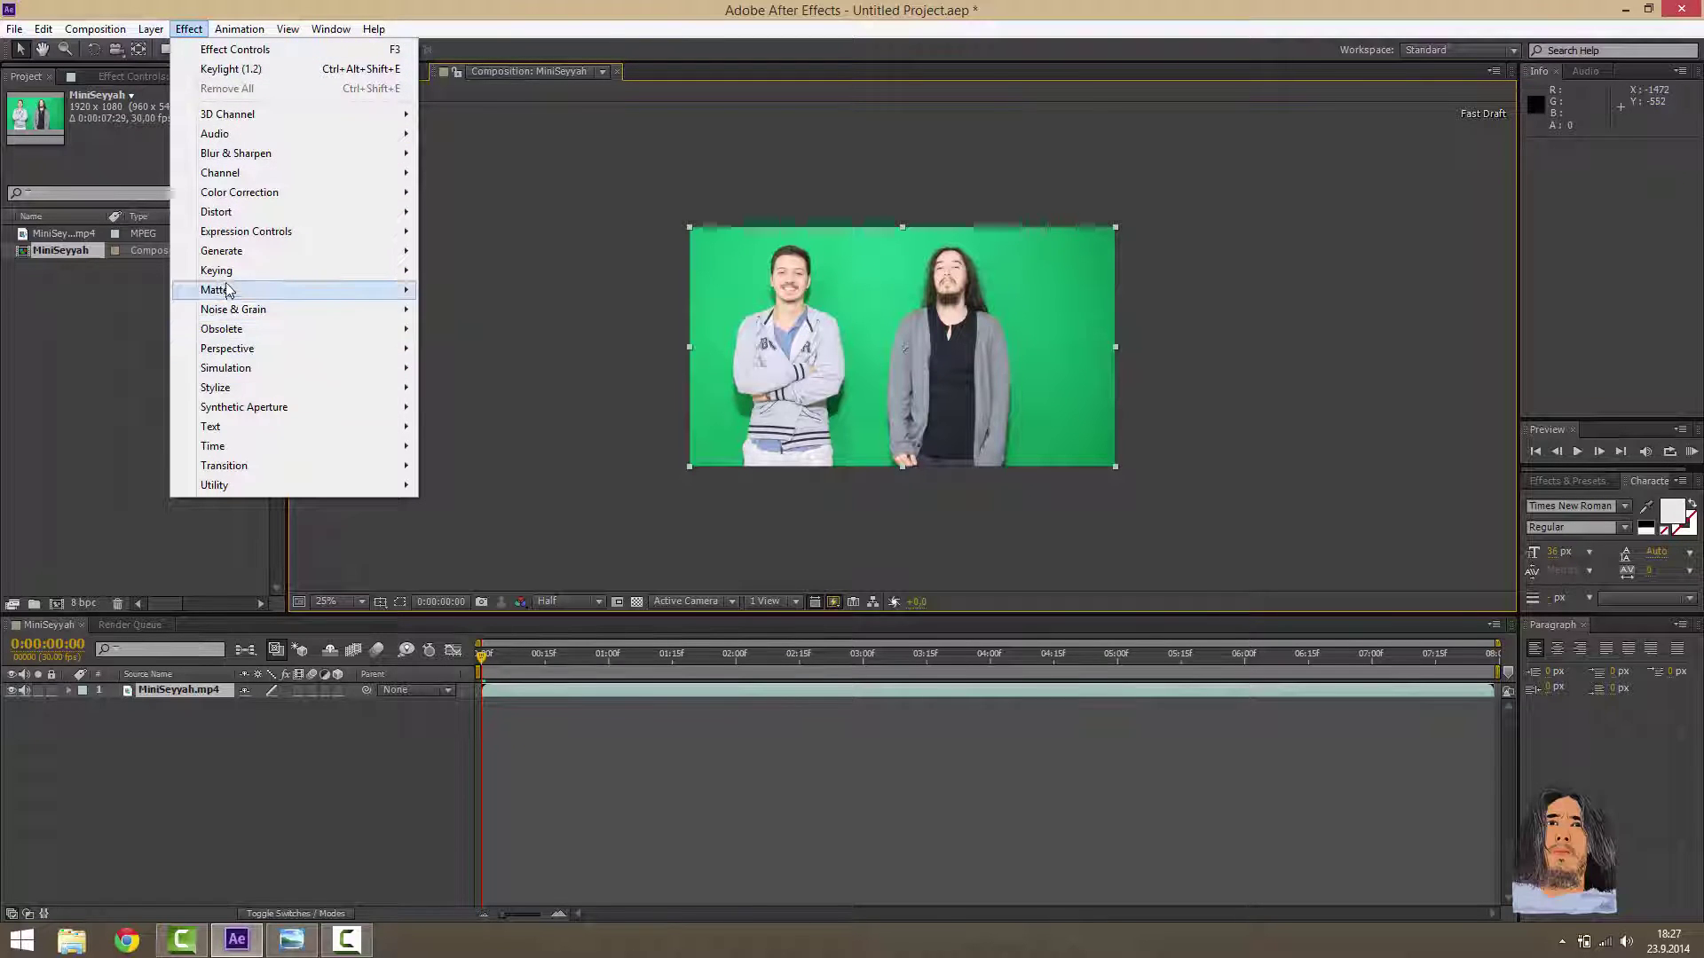
mouse_move(226, 279)
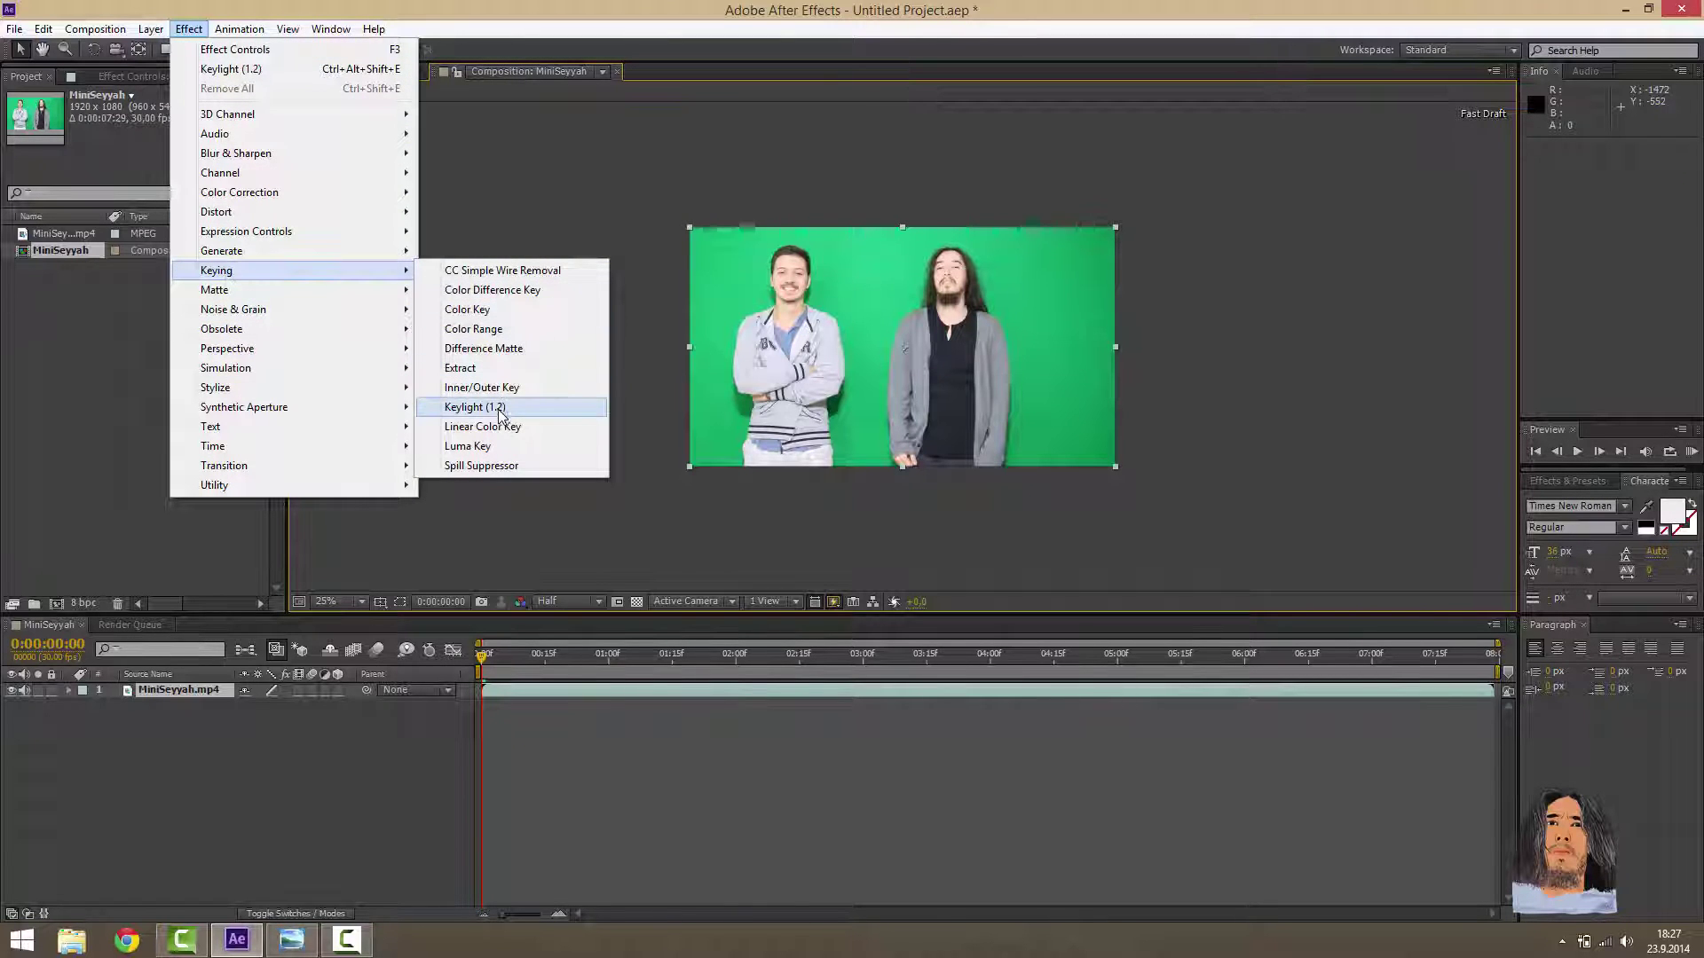
click(498, 408)
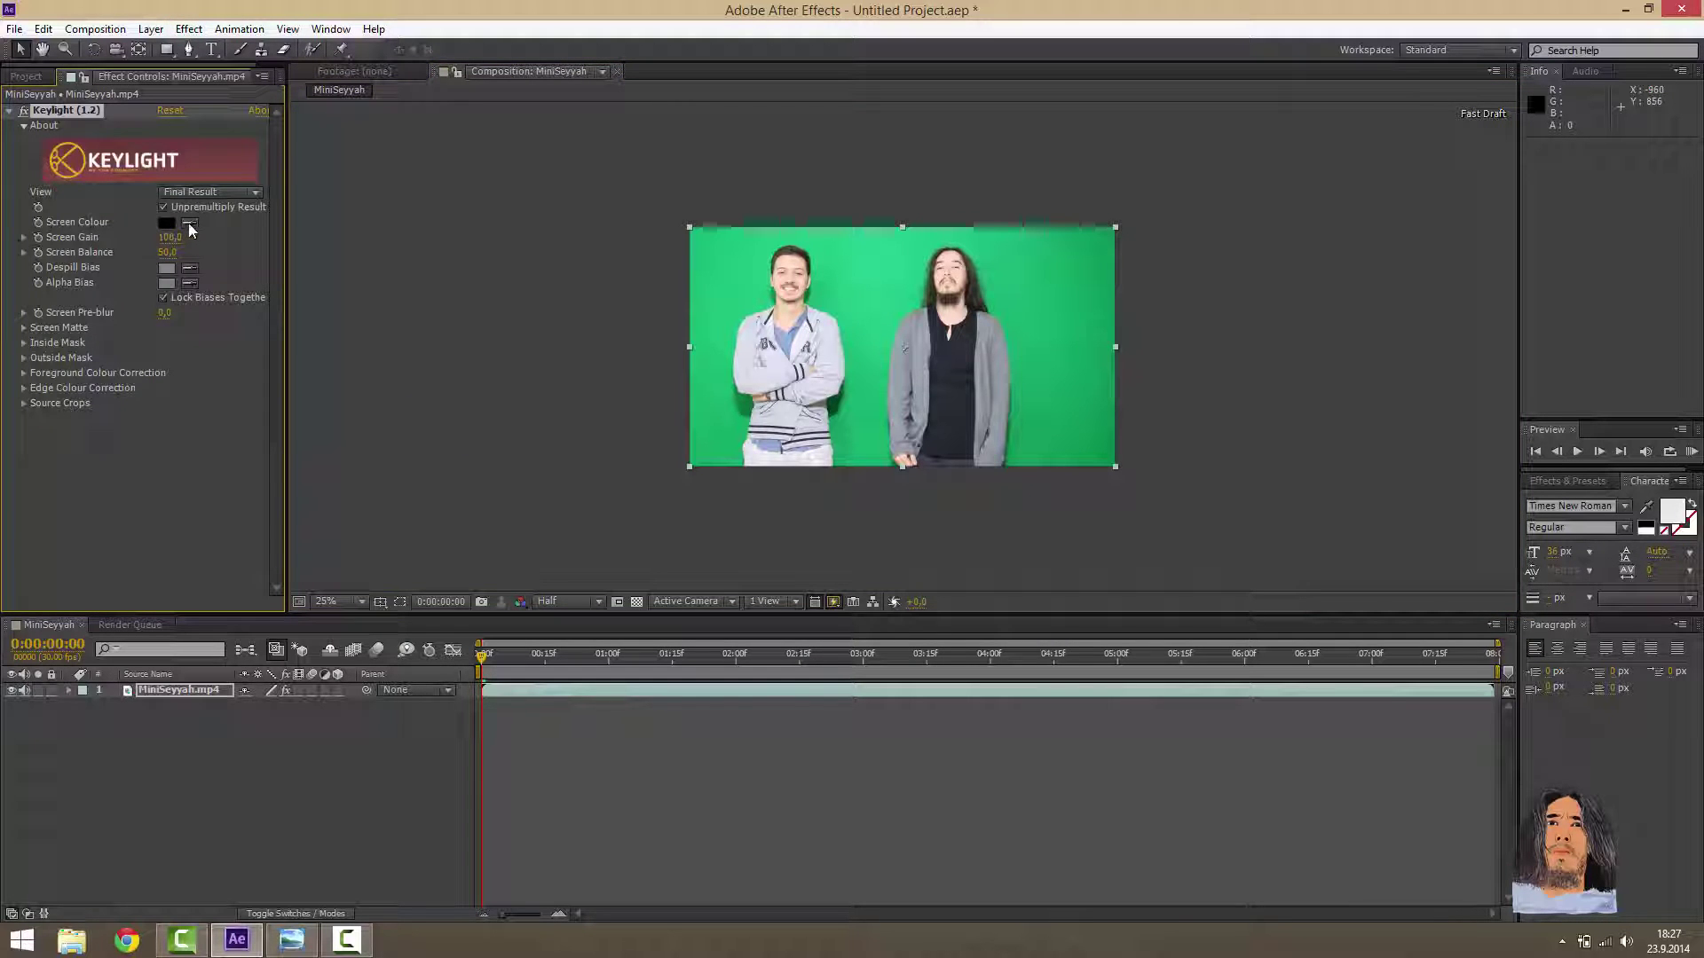
click(188, 222)
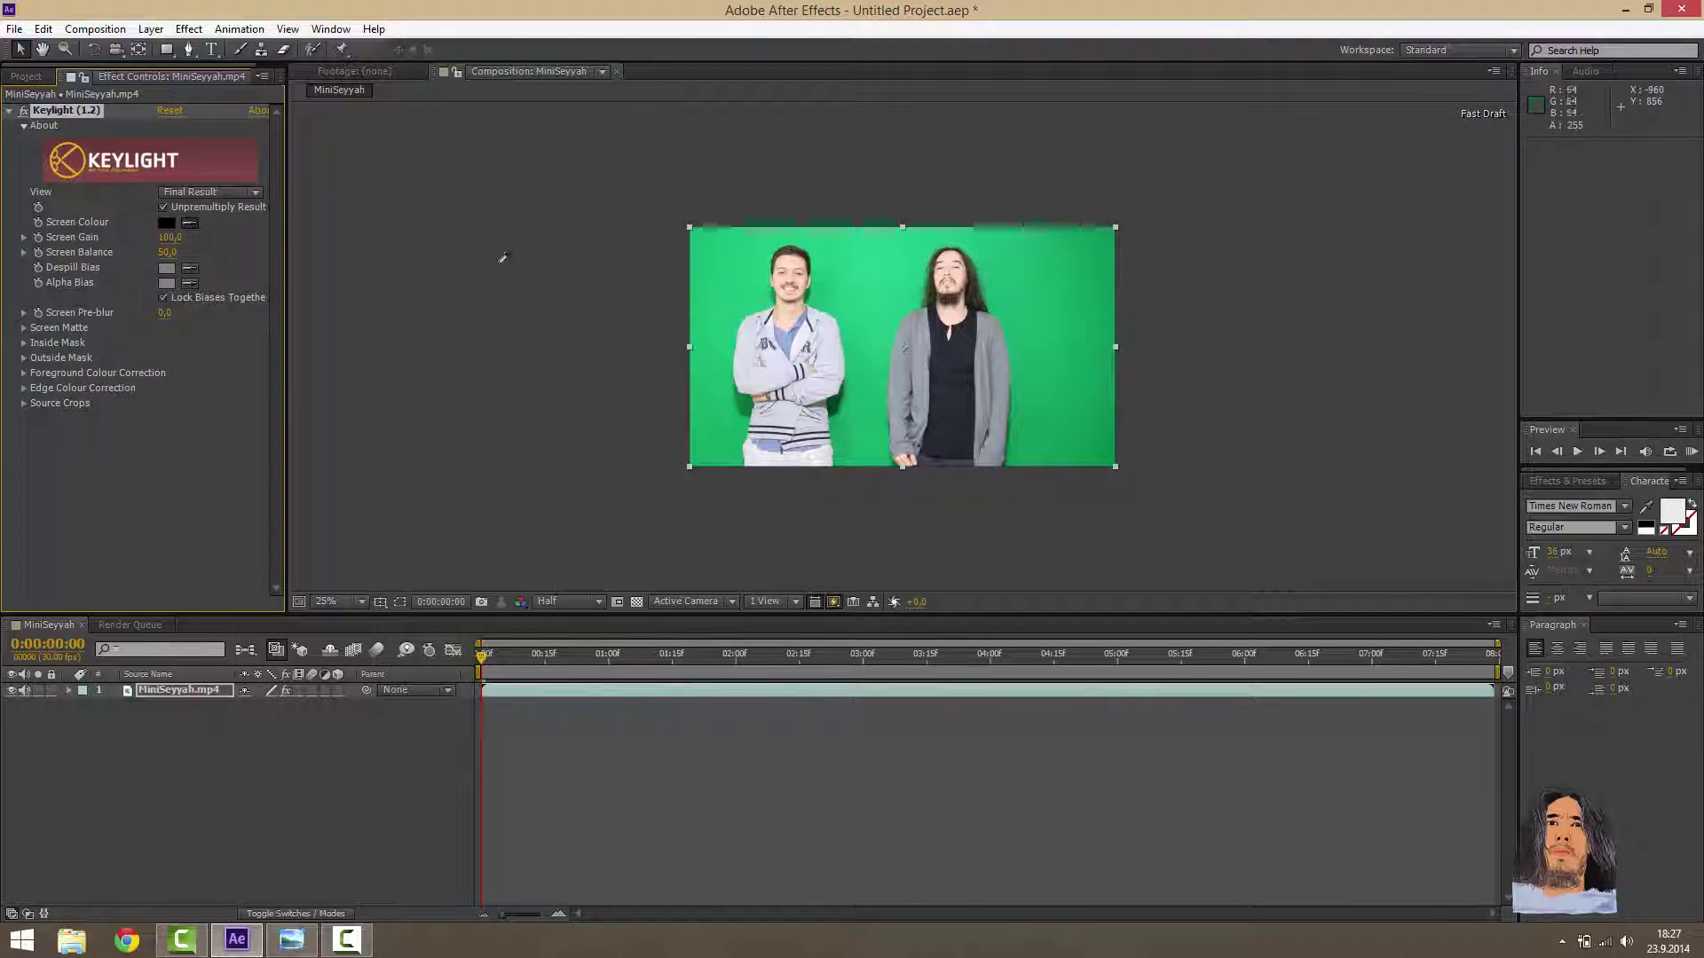
click(873, 283)
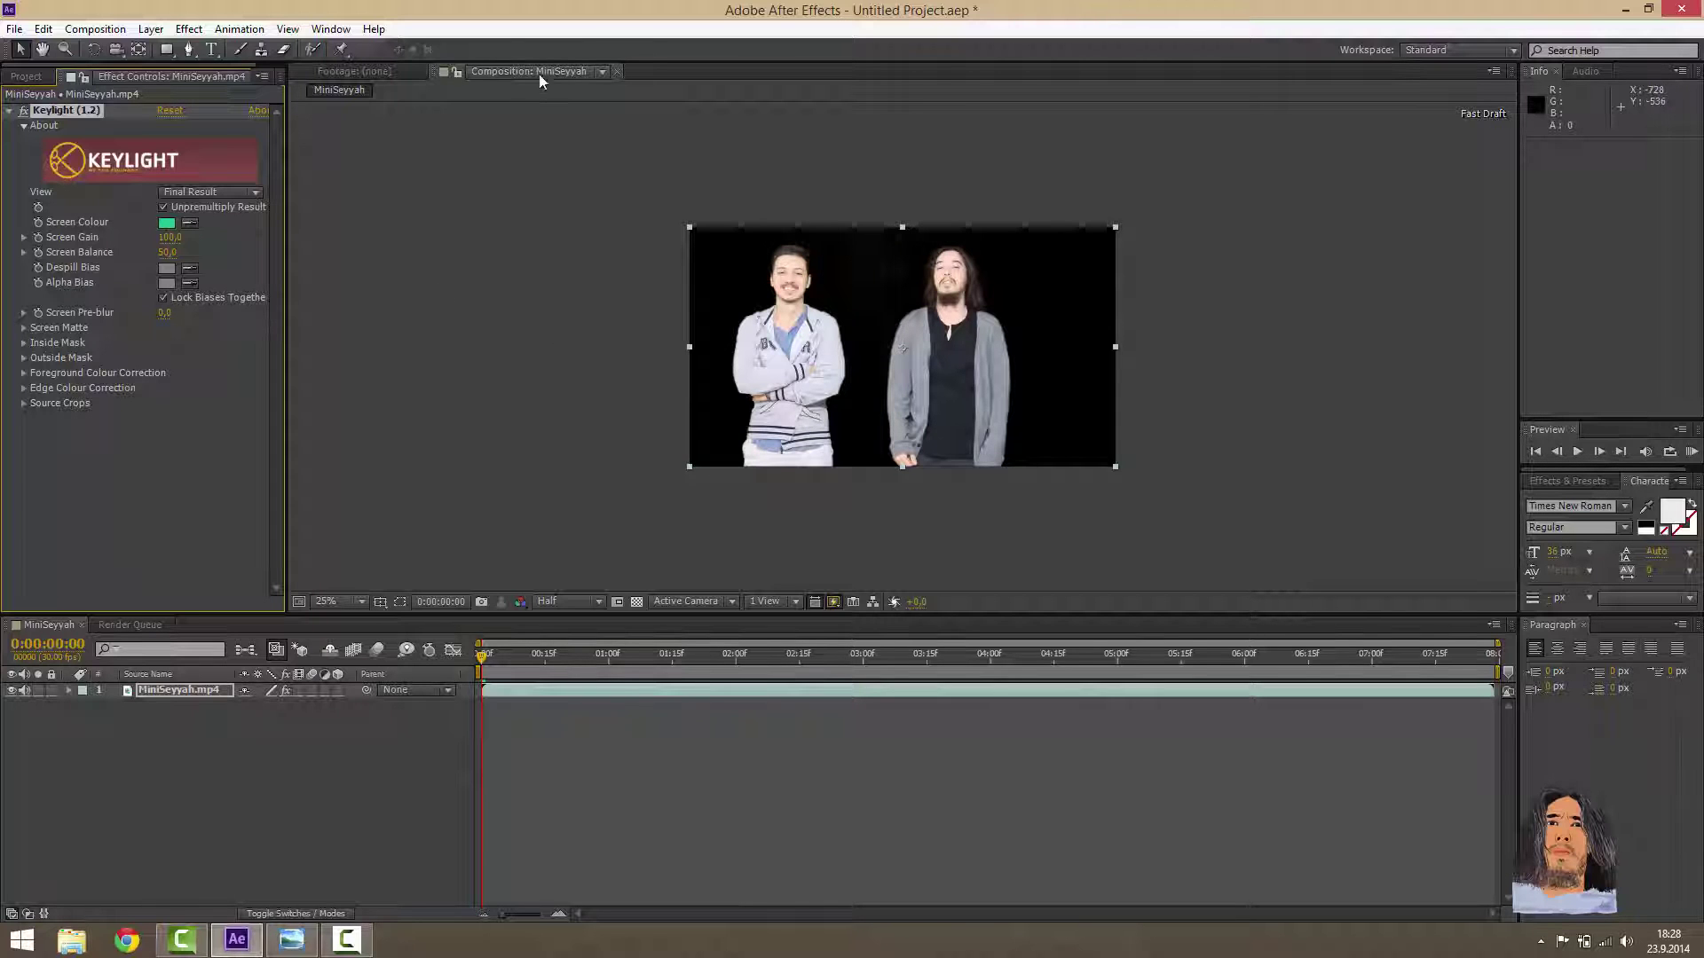
Step: Import the Forest video from the desktop and add it to the composition beneath the MiniSeyyah.mp4 layer
click(23, 77)
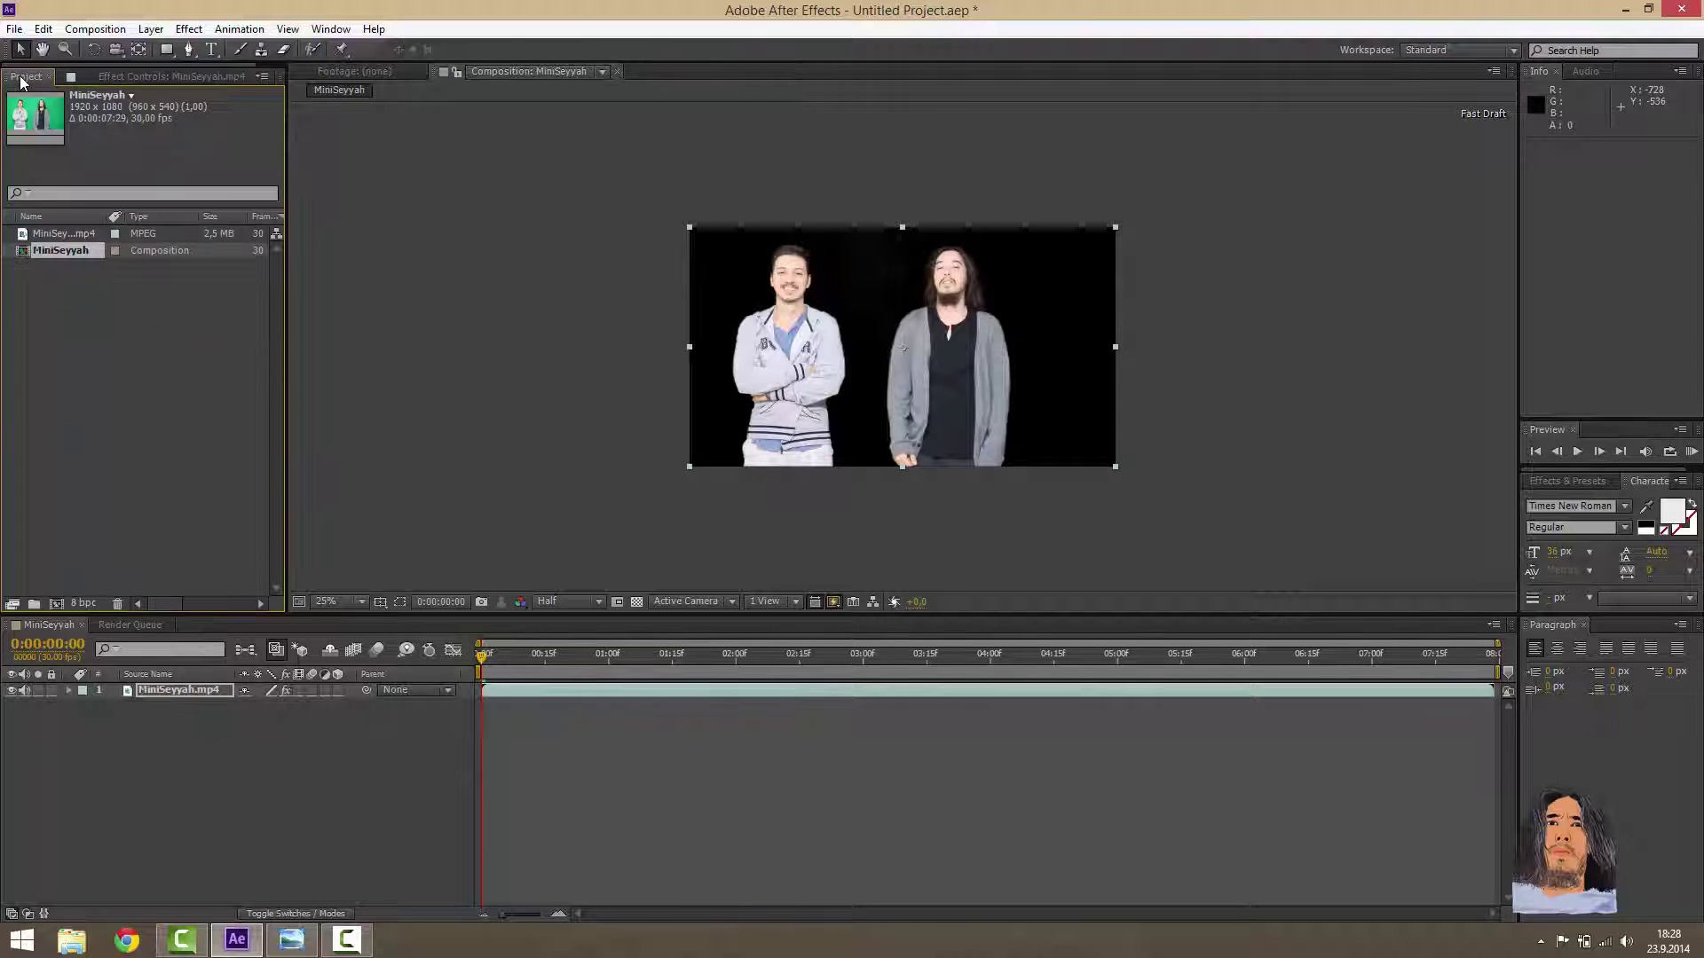
double_click(575, 15)
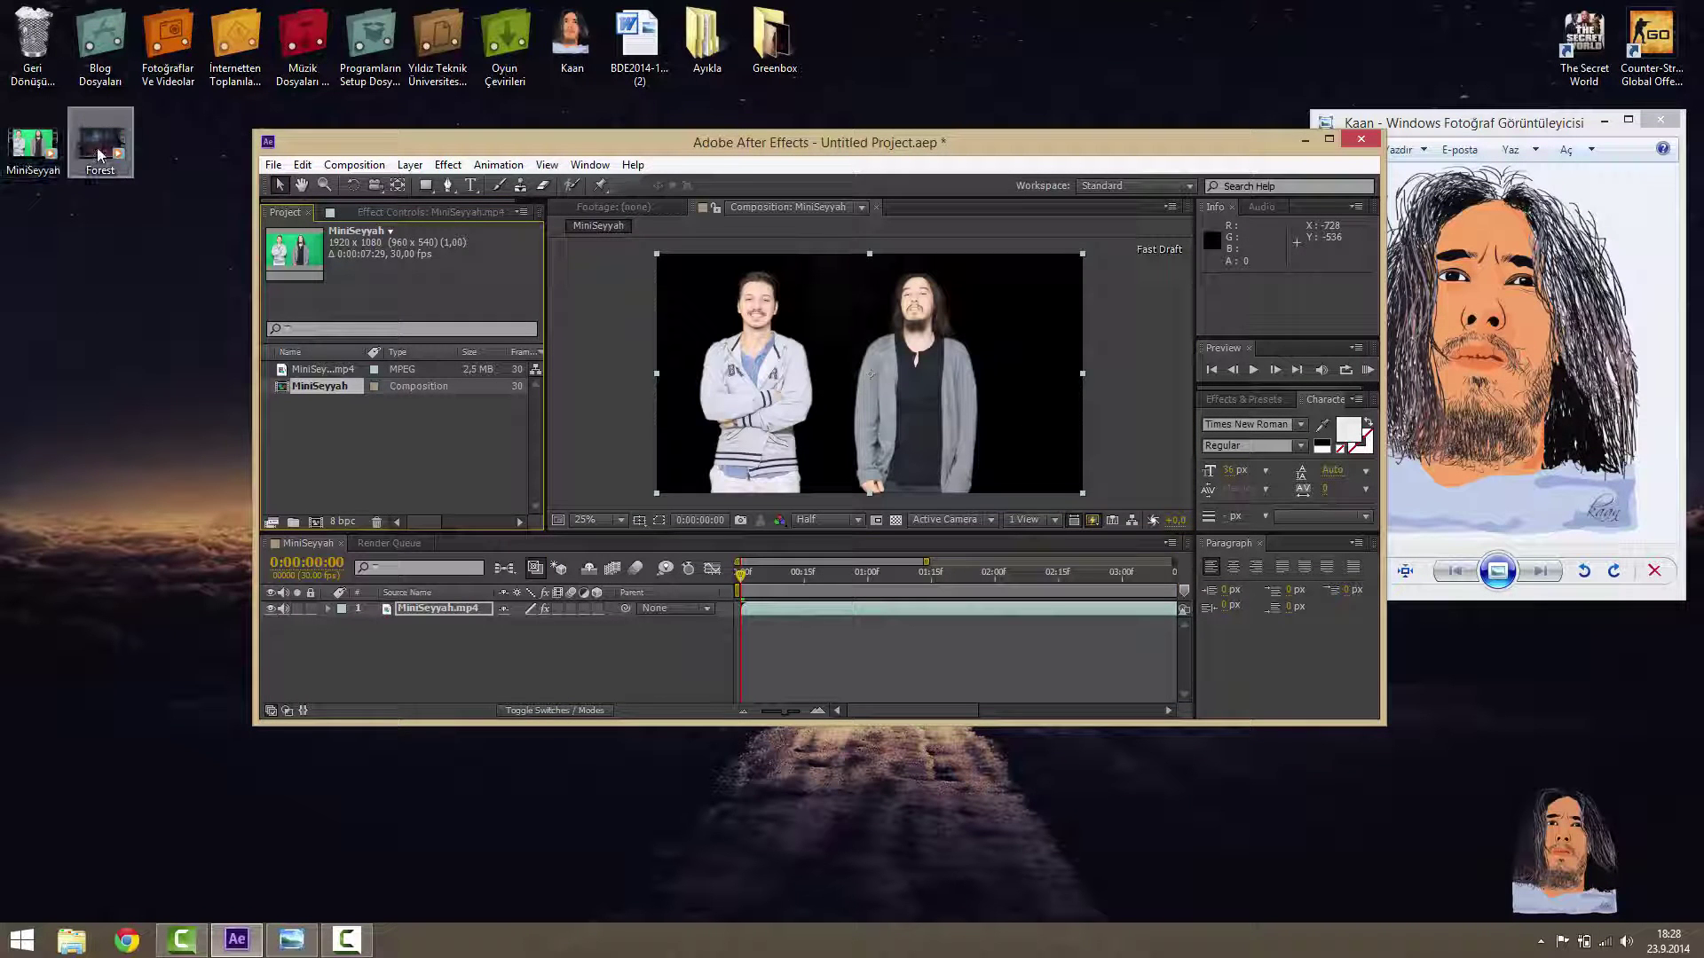
drag(111, 182, 324, 456)
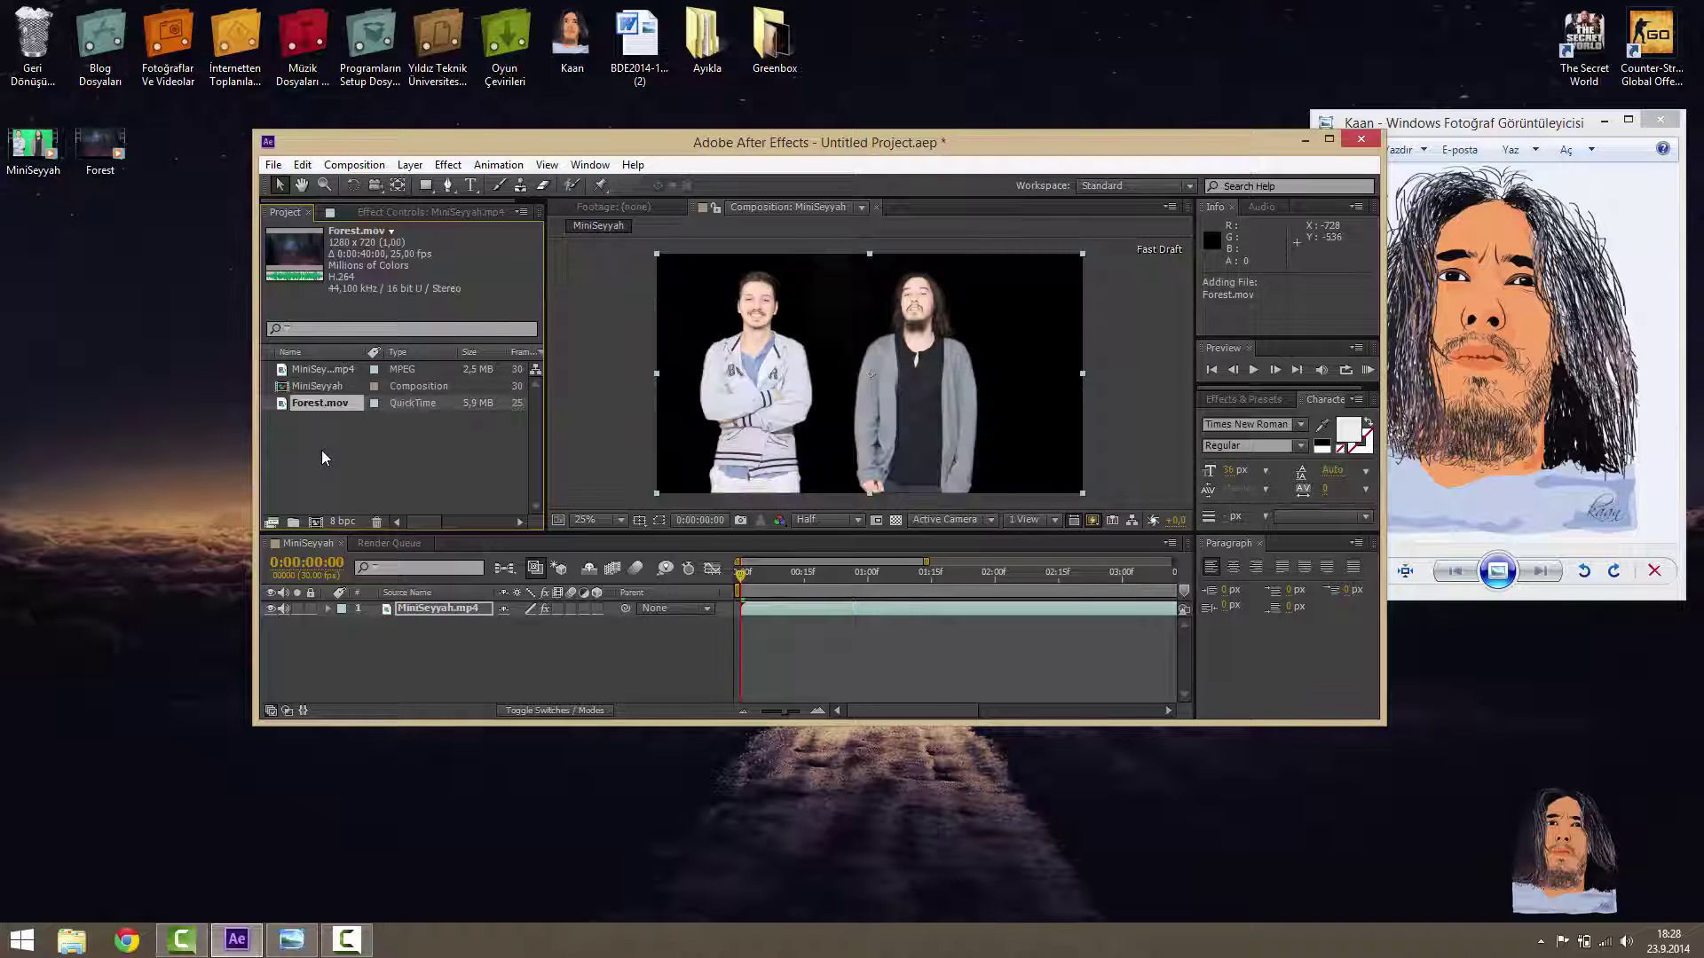
click(323, 457)
drag(317, 411, 406, 648)
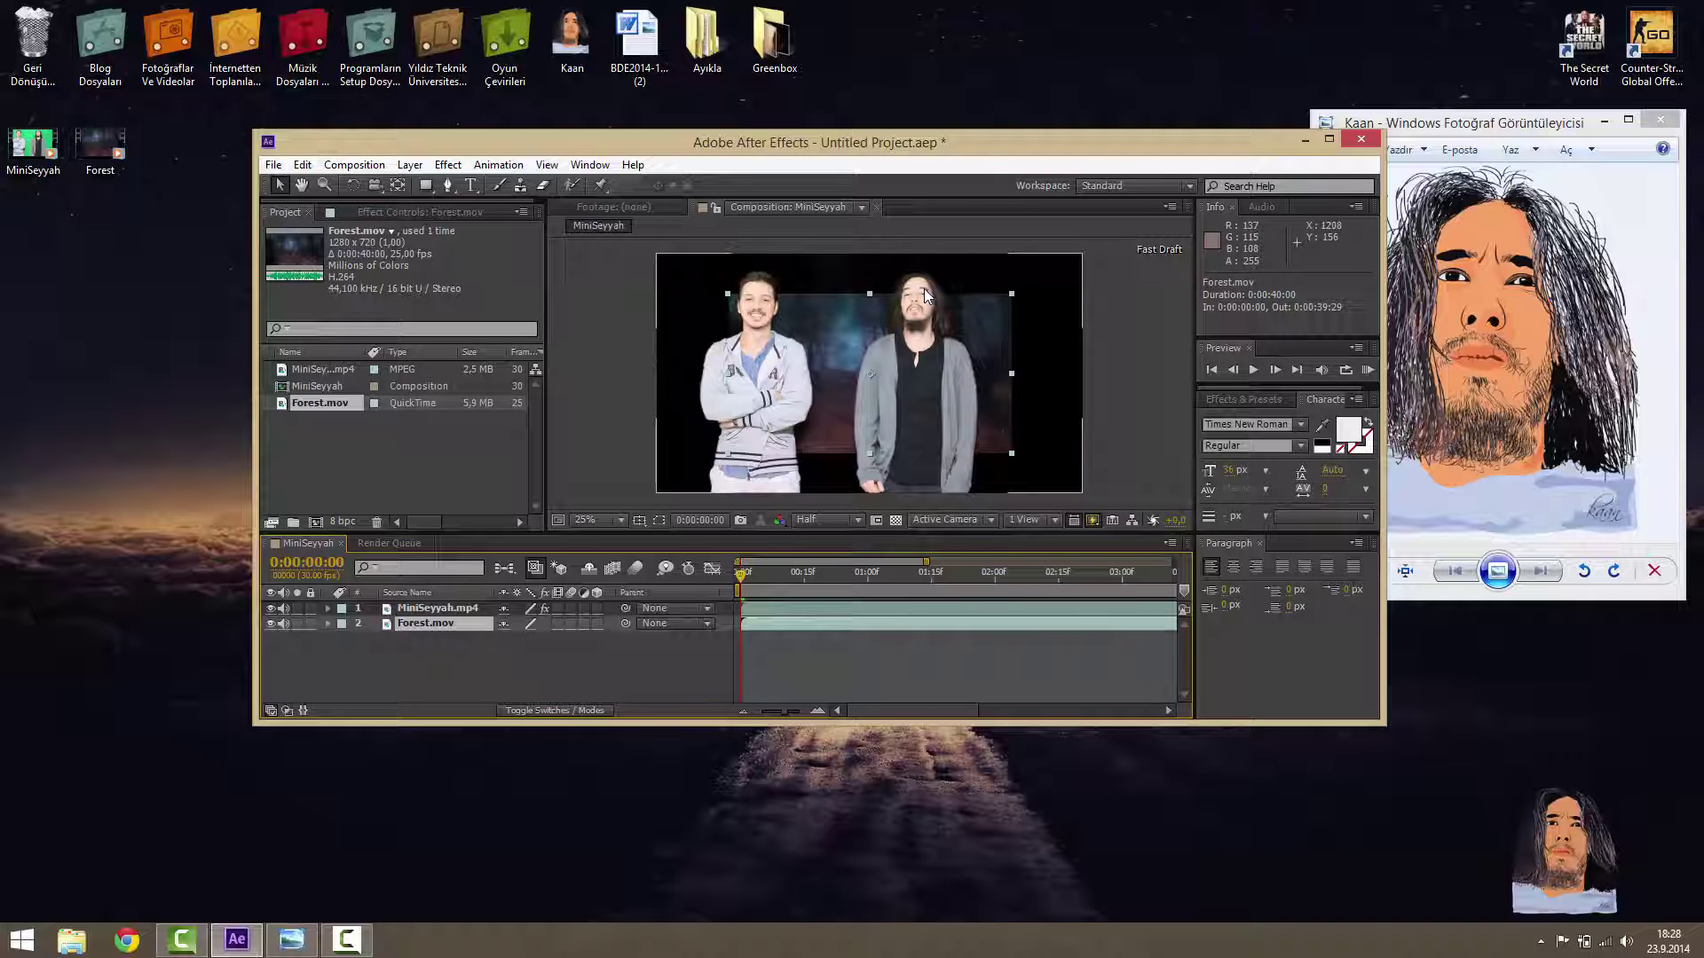
Step: Scale the Forest.mov layer to about 151% by 148% so it fills the composition frame
drag(1016, 299, 1083, 257)
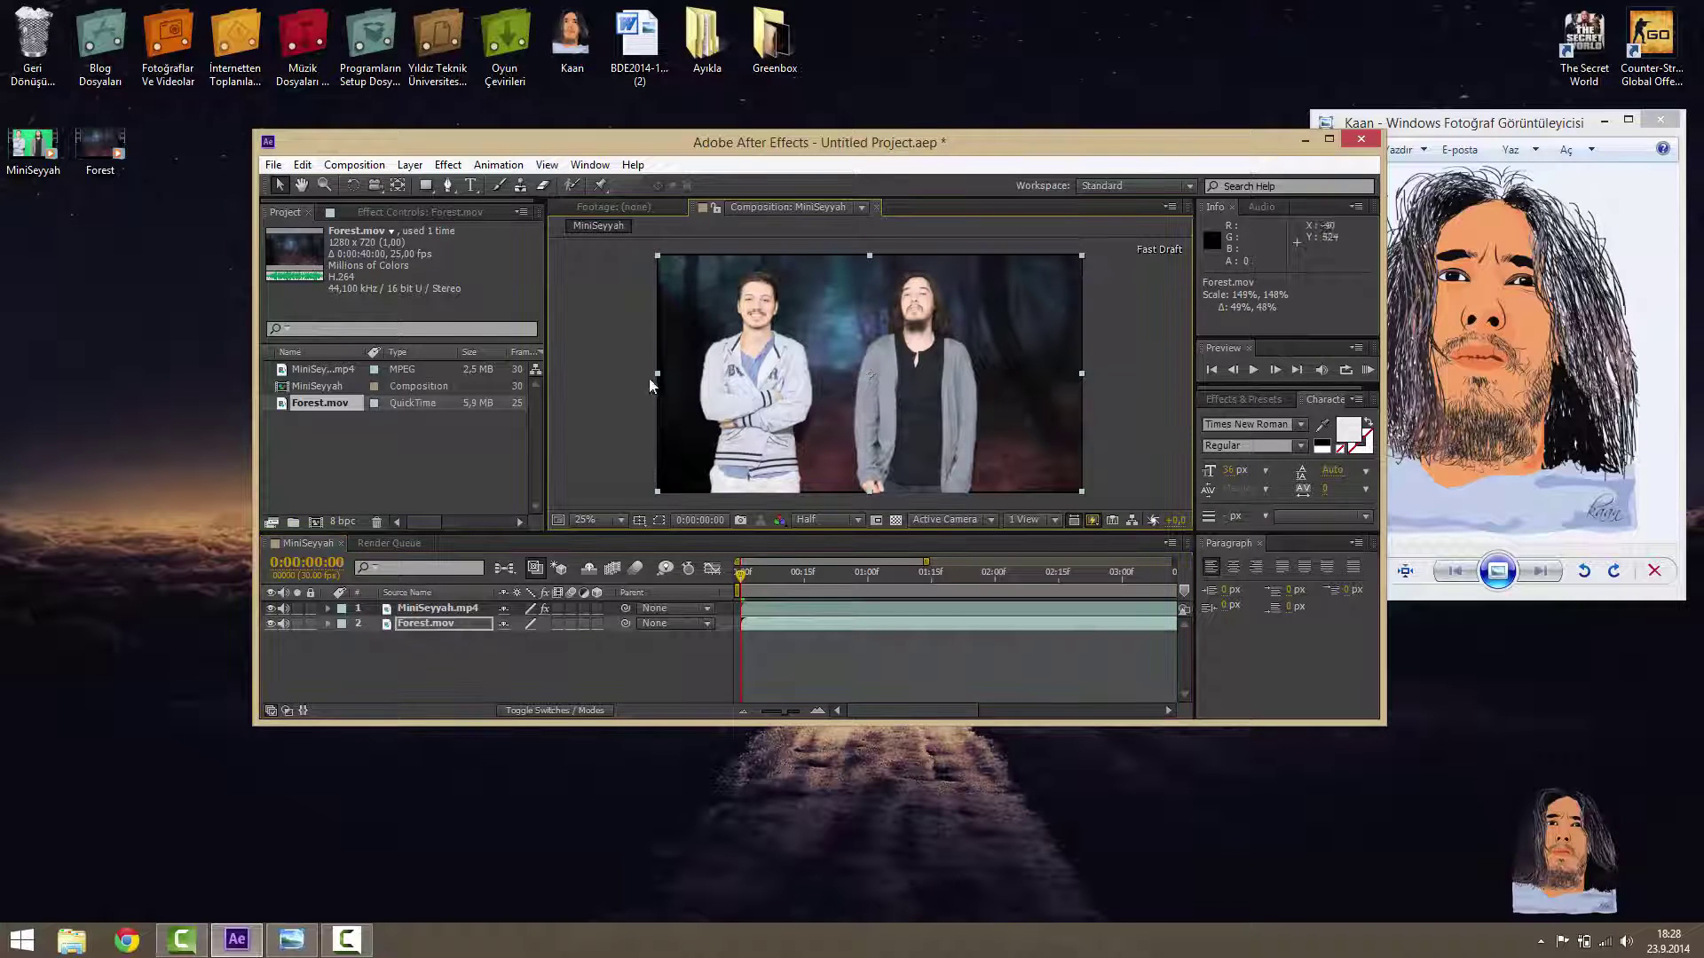
drag(657, 375, 655, 373)
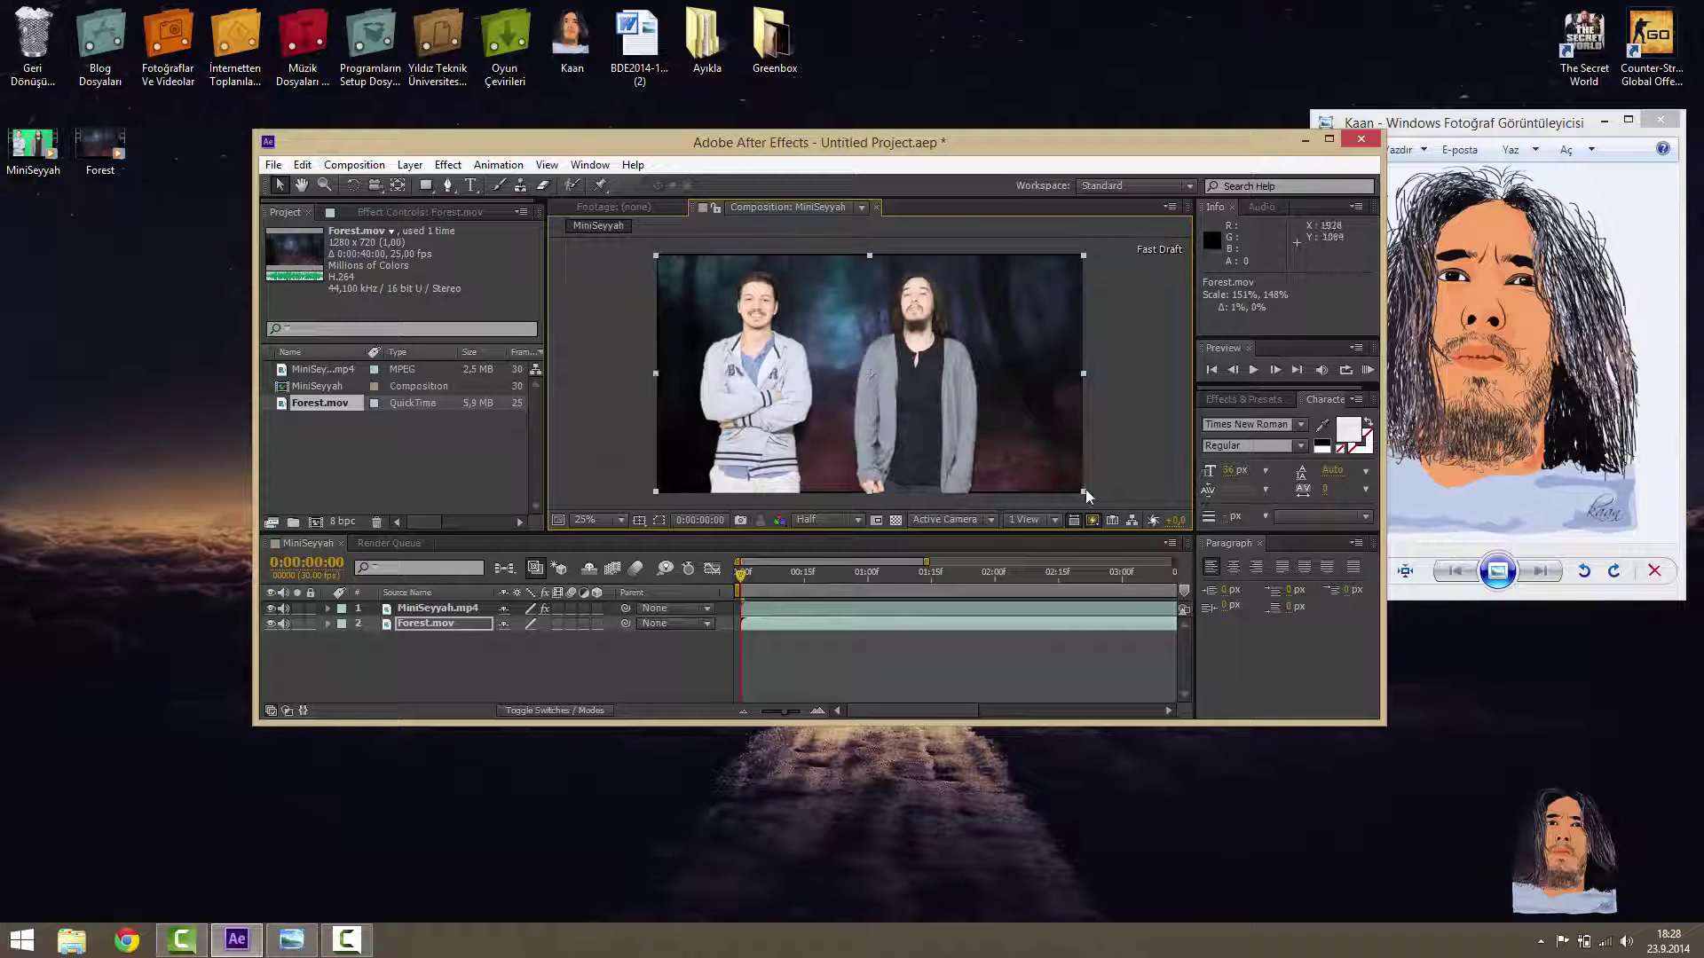
drag(1084, 492, 1086, 493)
Step: Maximize the program window, deselect the layers and play a RAM preview of the keyed composite
double_click(710, 149)
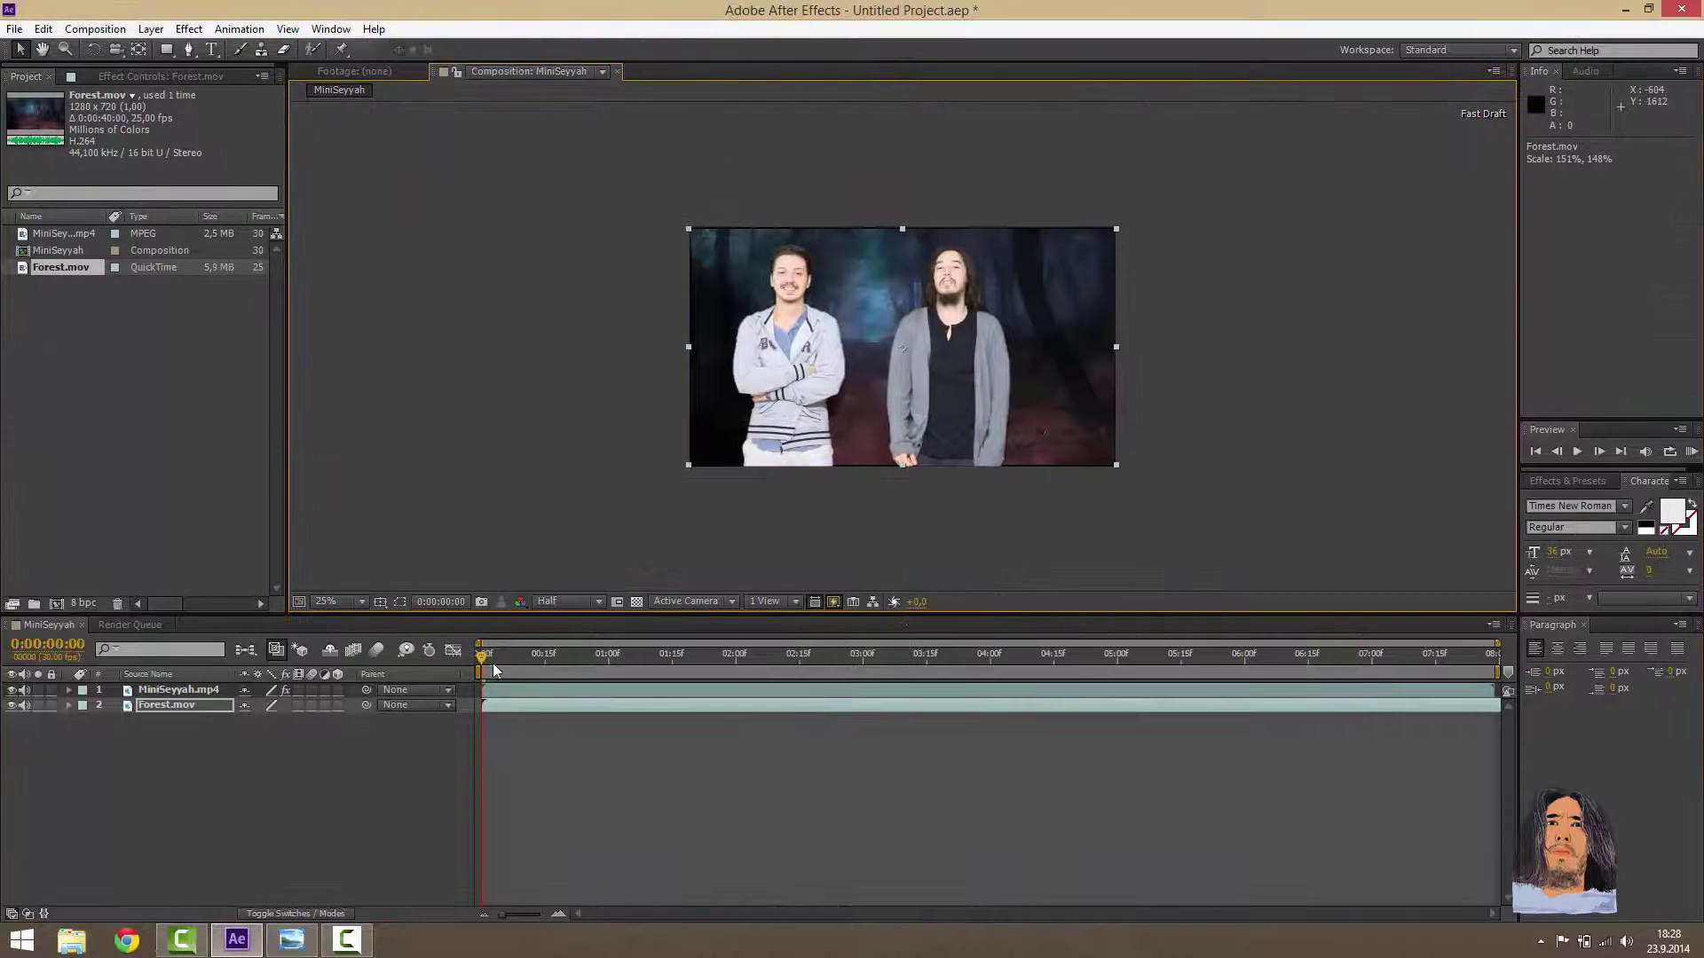
click(373, 775)
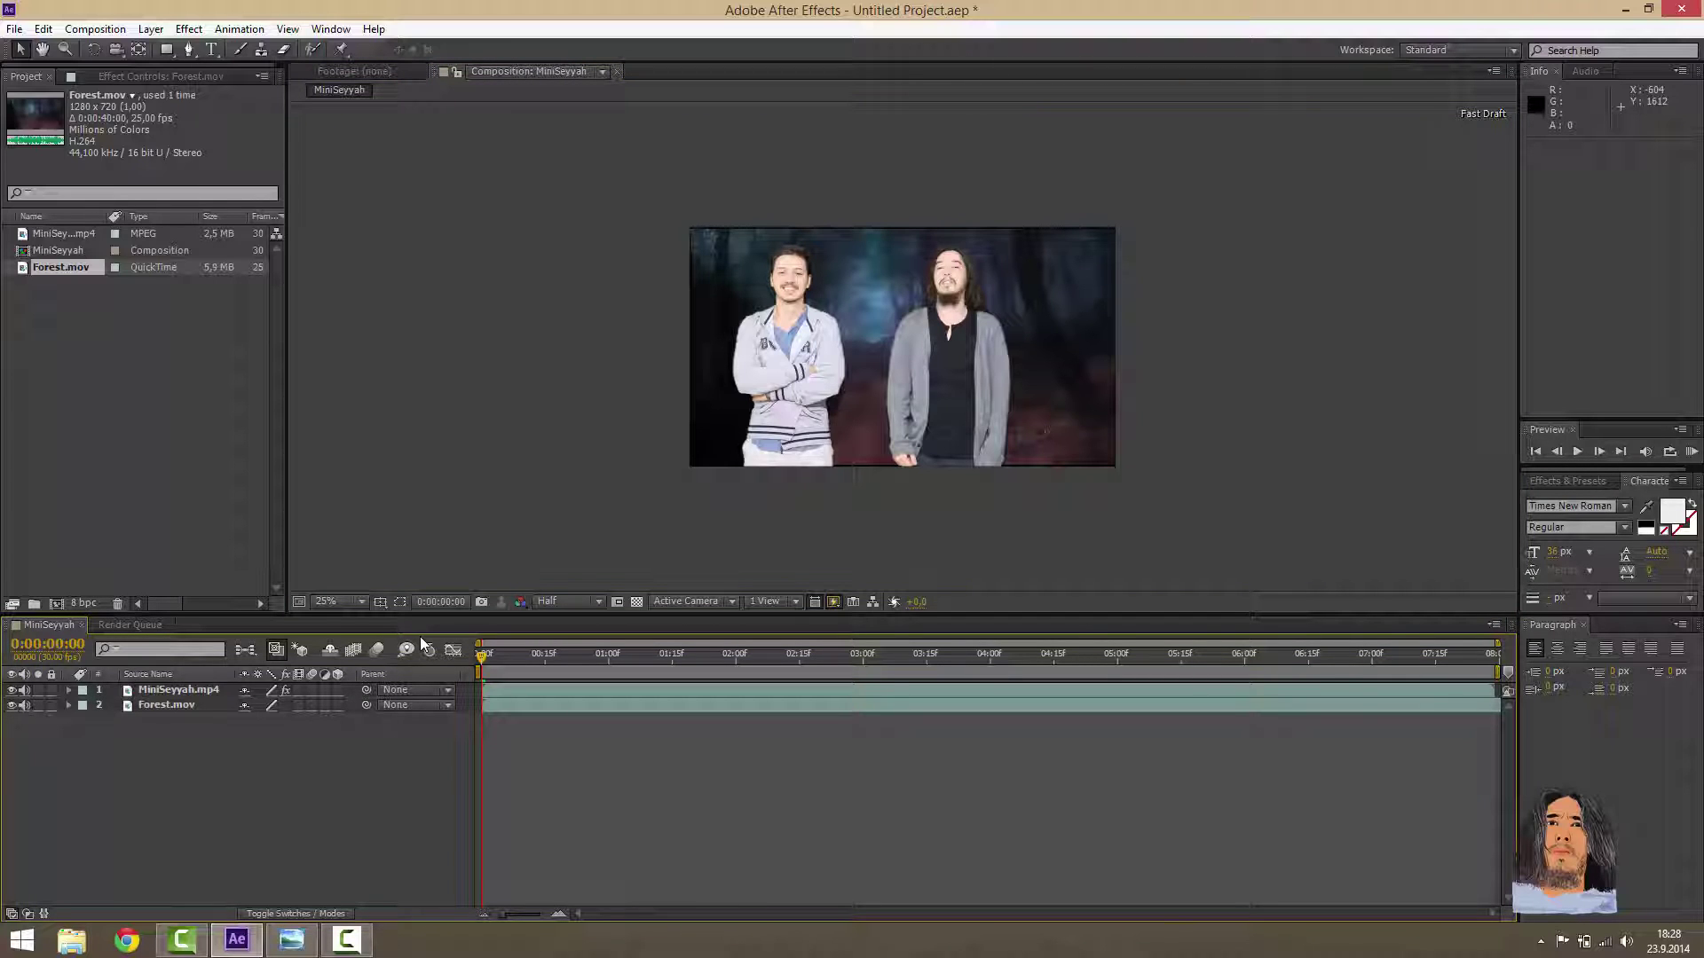
key(KP_0)
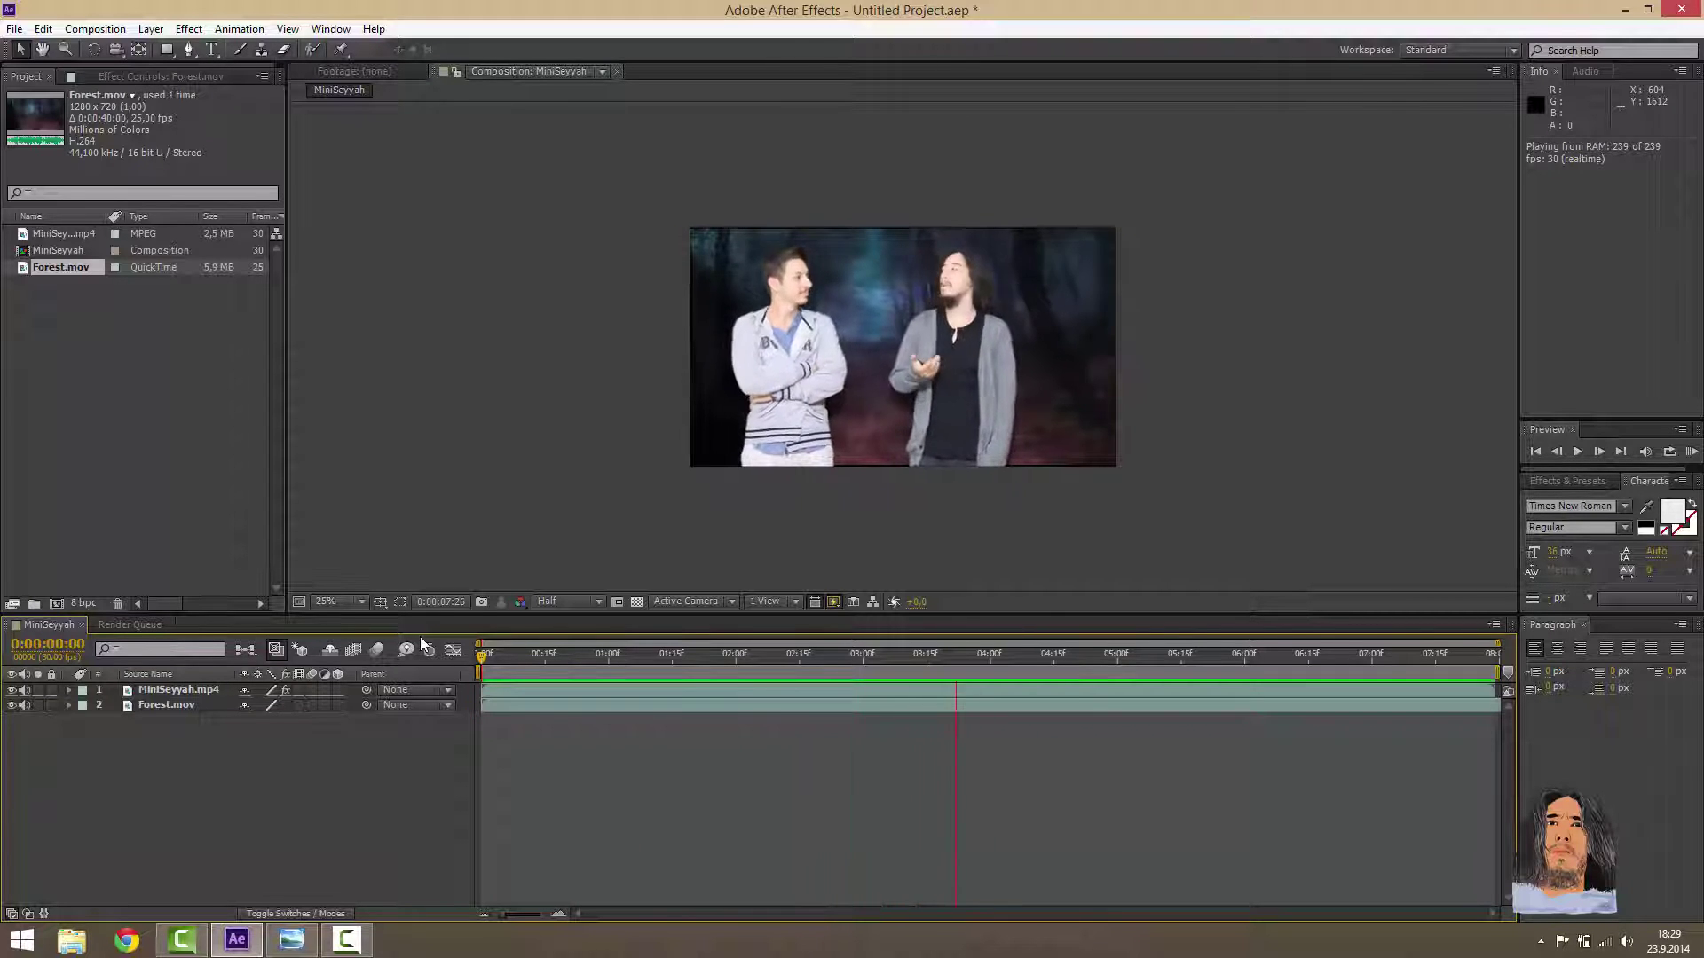
key(space)
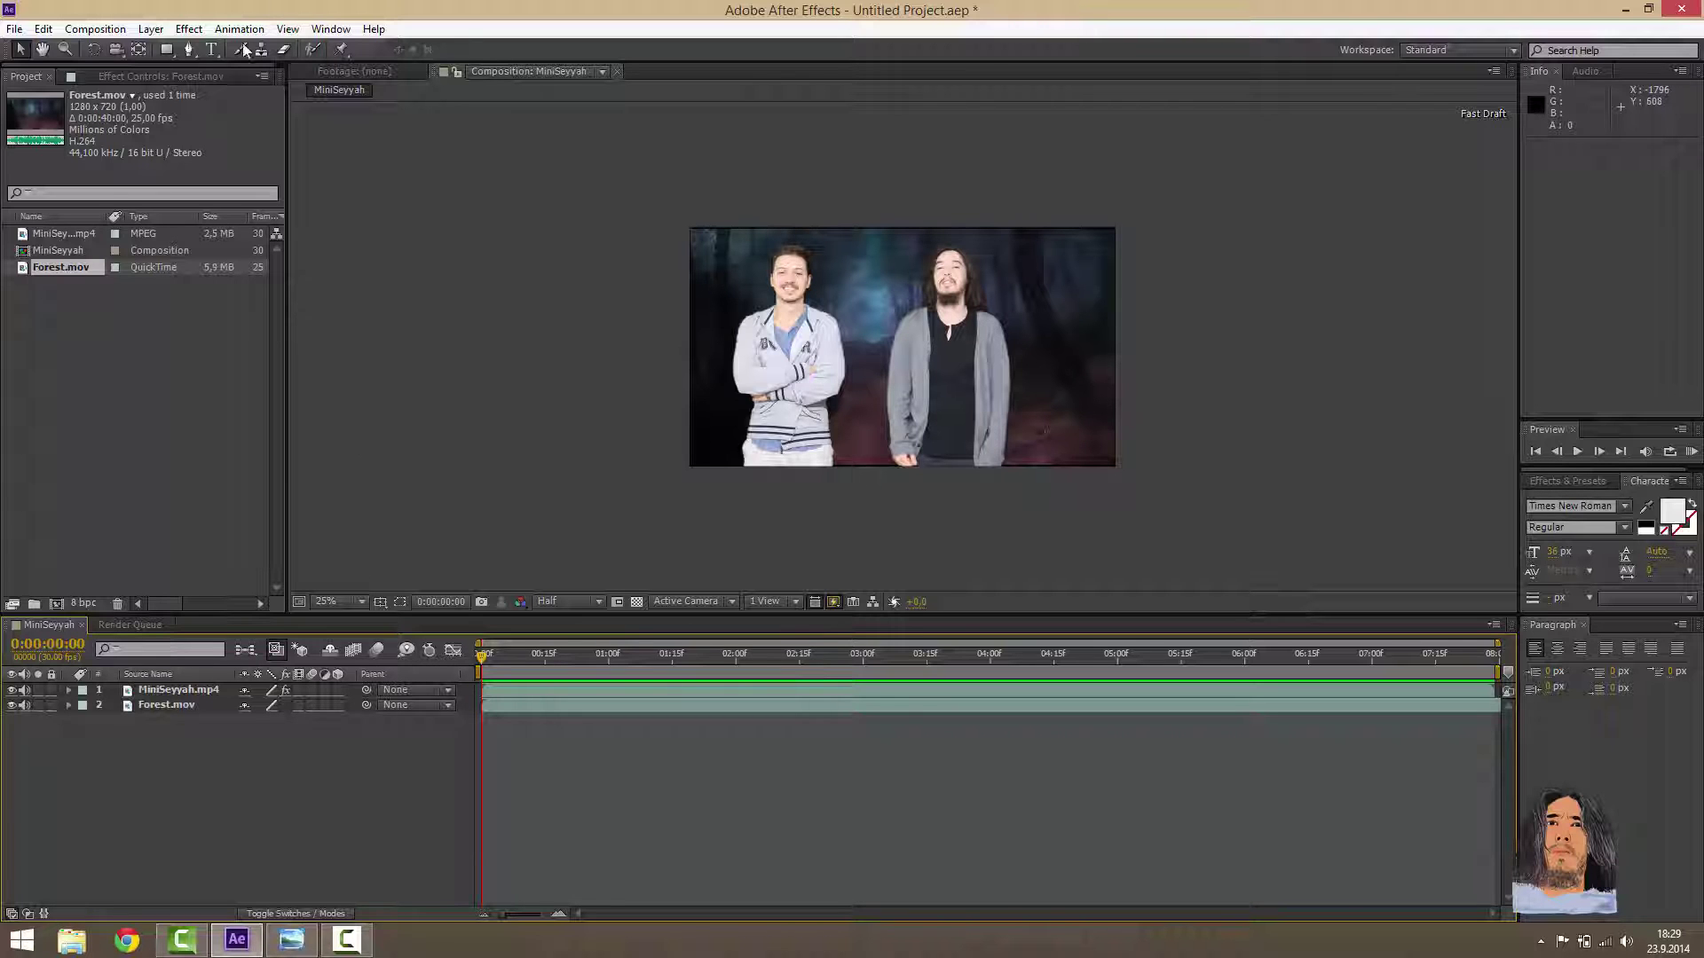
Step: Add the MiniSeyyah composition to the render queue for export
click(14, 30)
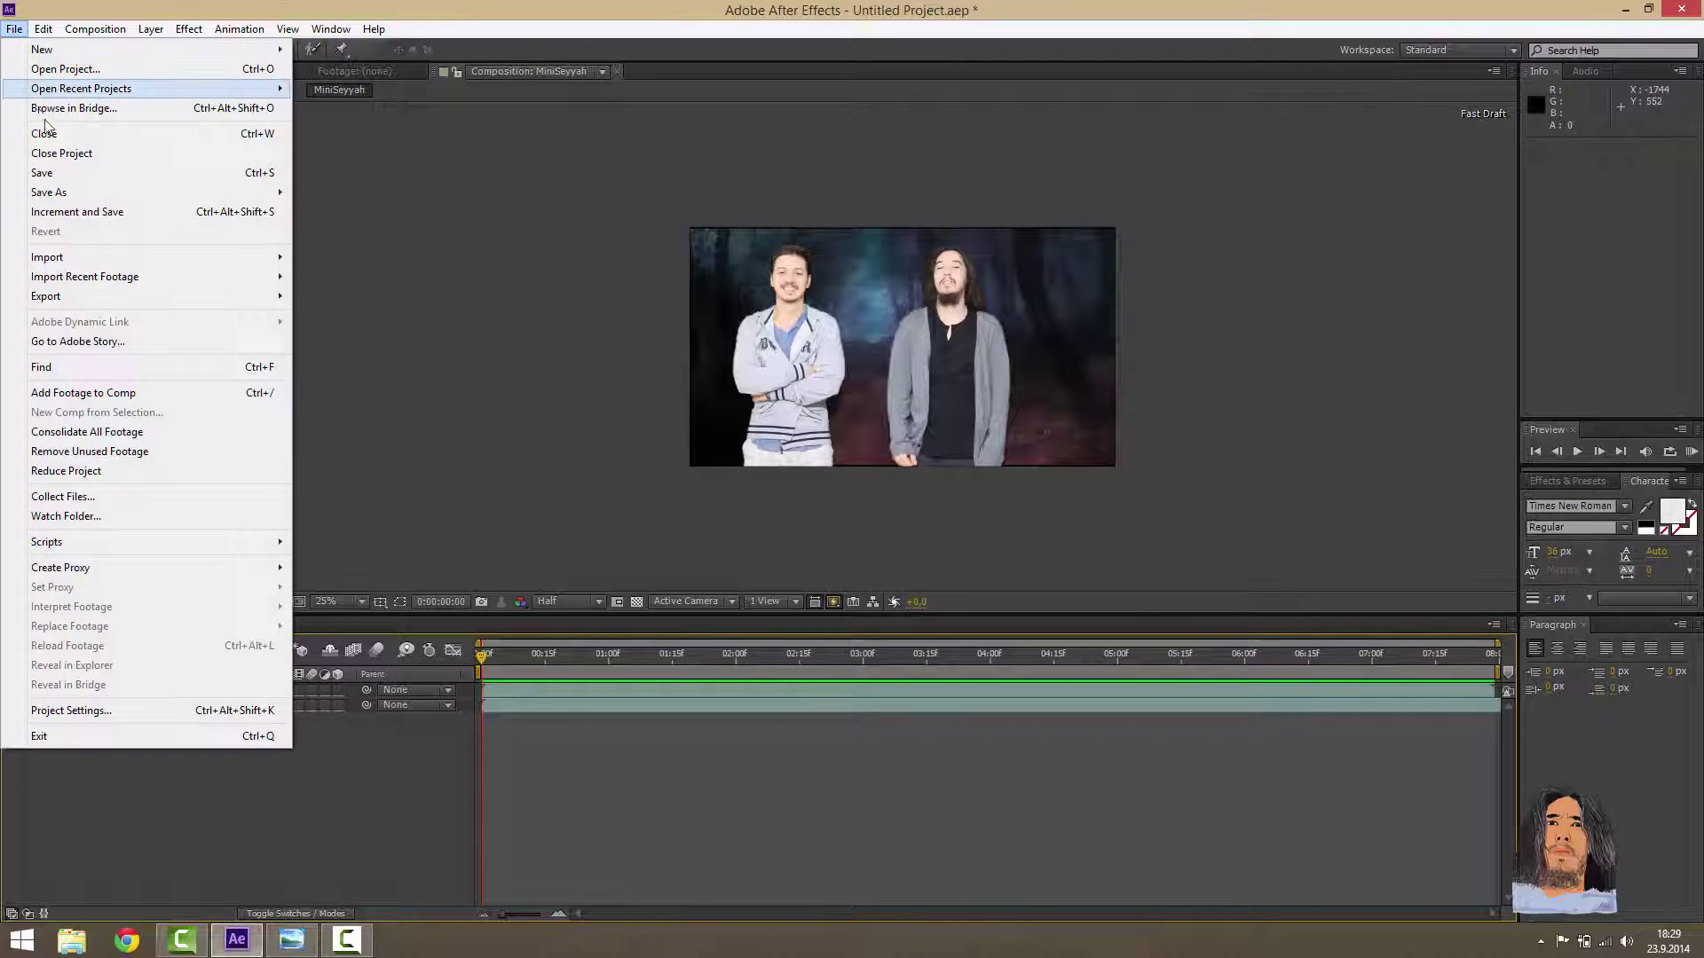
mouse_move(77, 305)
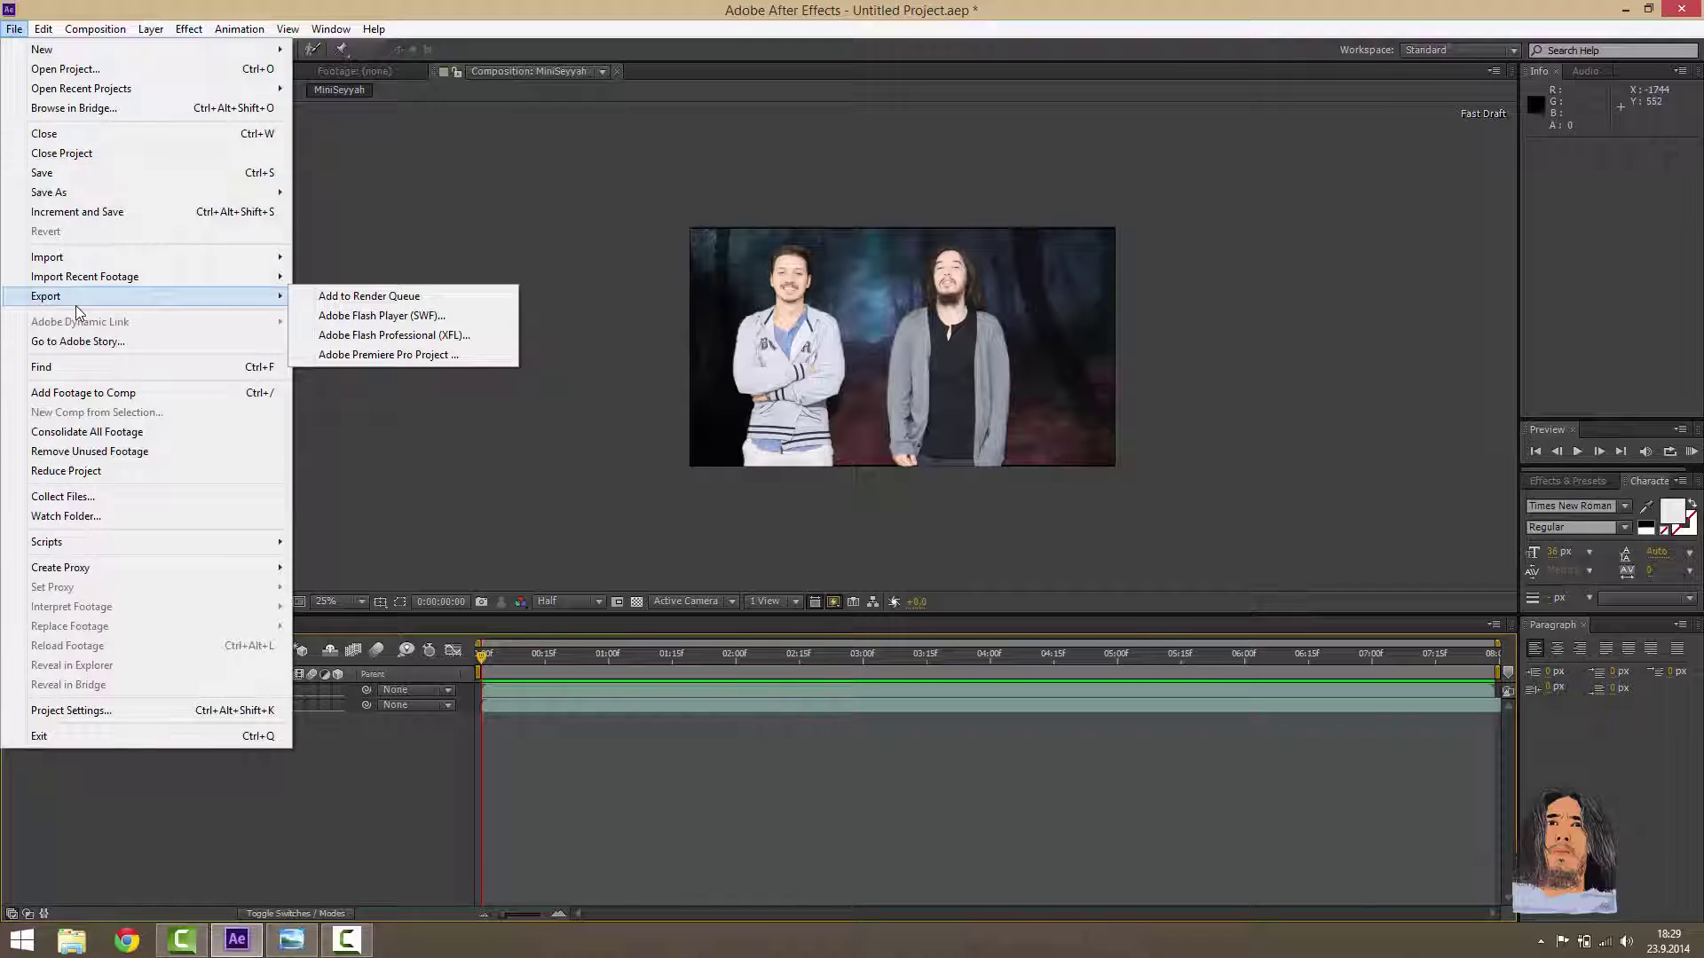
click(397, 301)
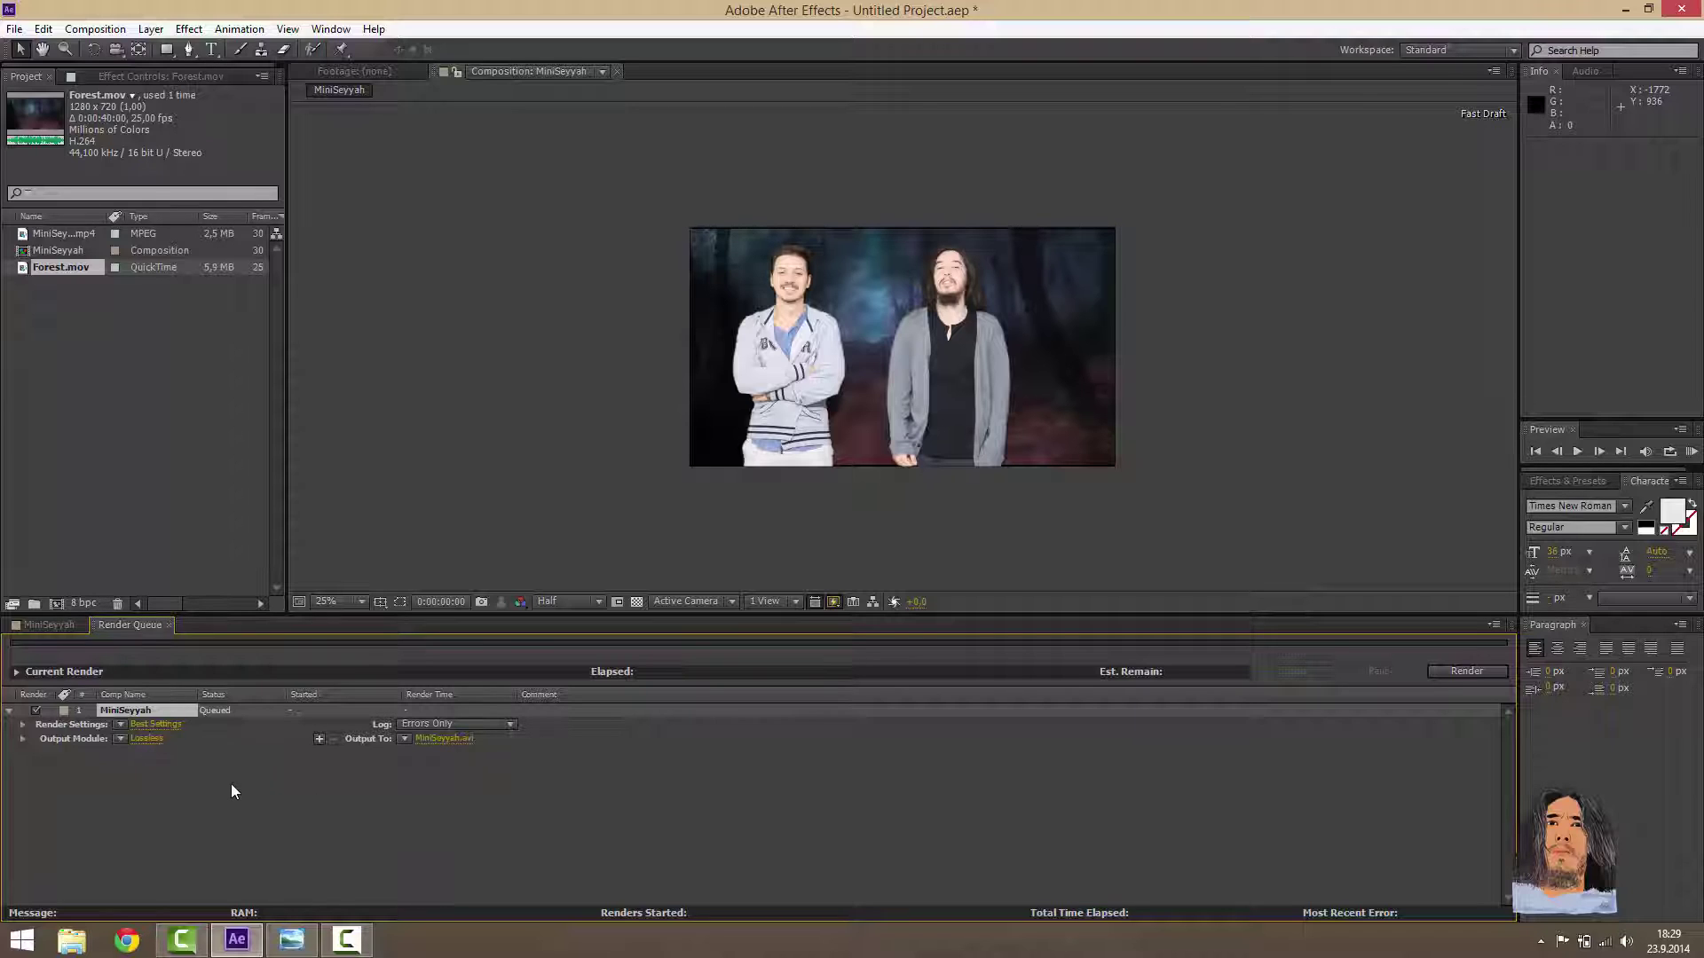
Step: Configure the output module with the H.264 format and audio output enabled
click(146, 740)
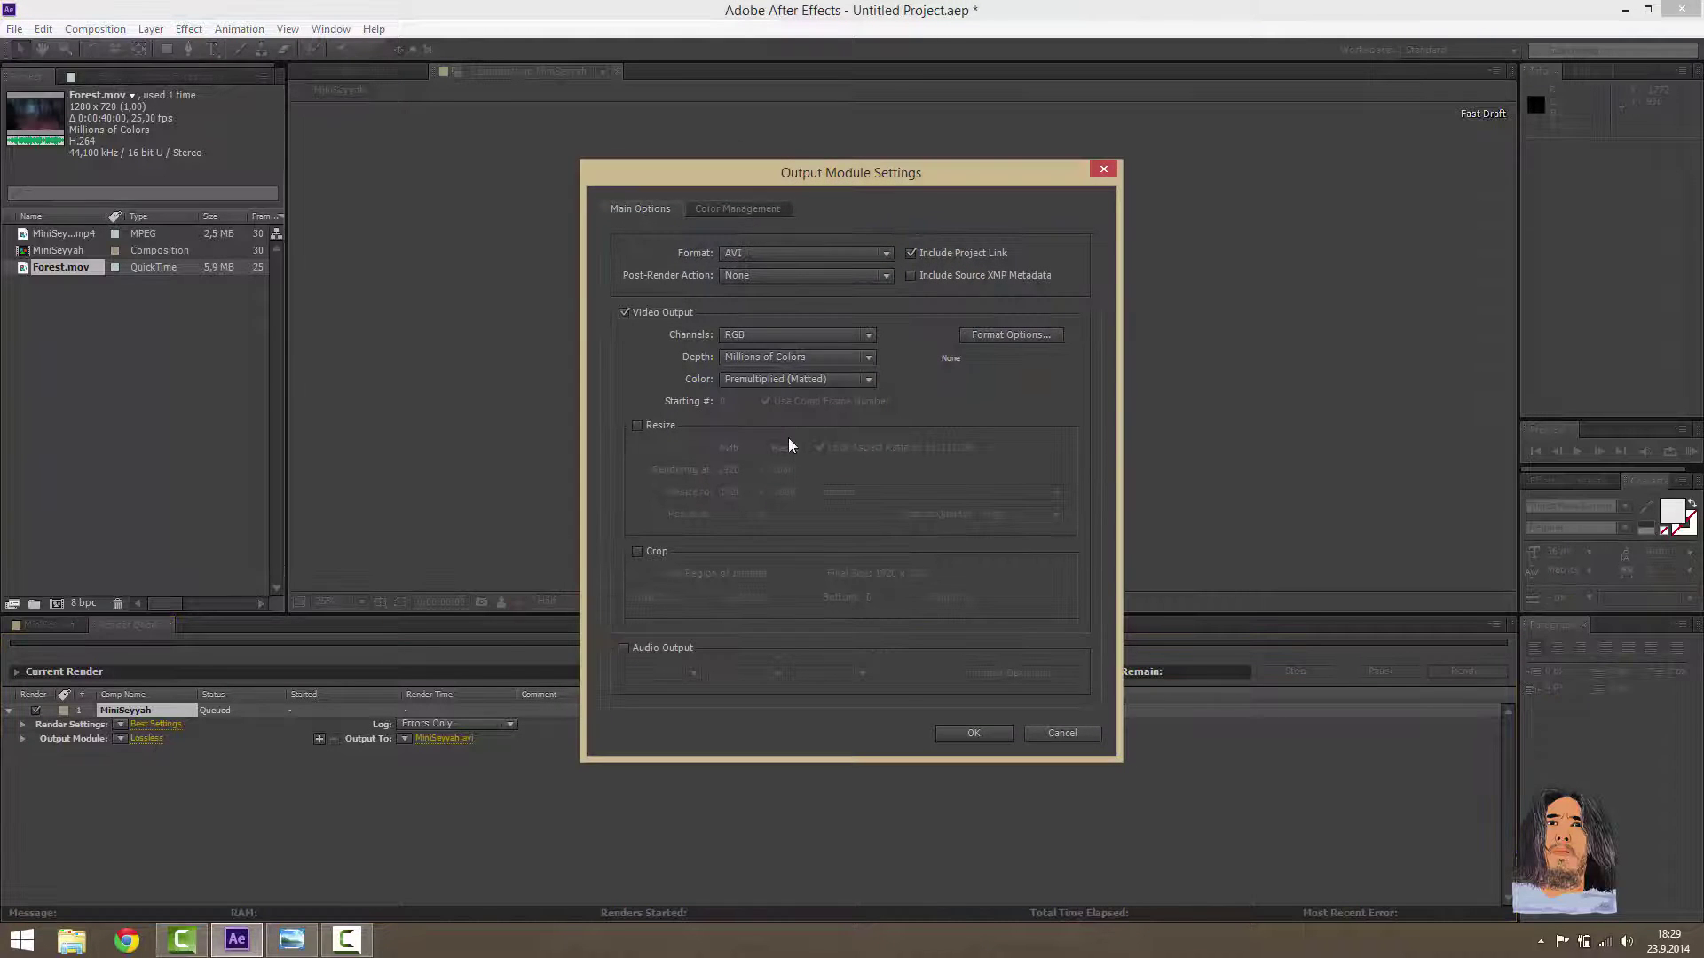
click(762, 260)
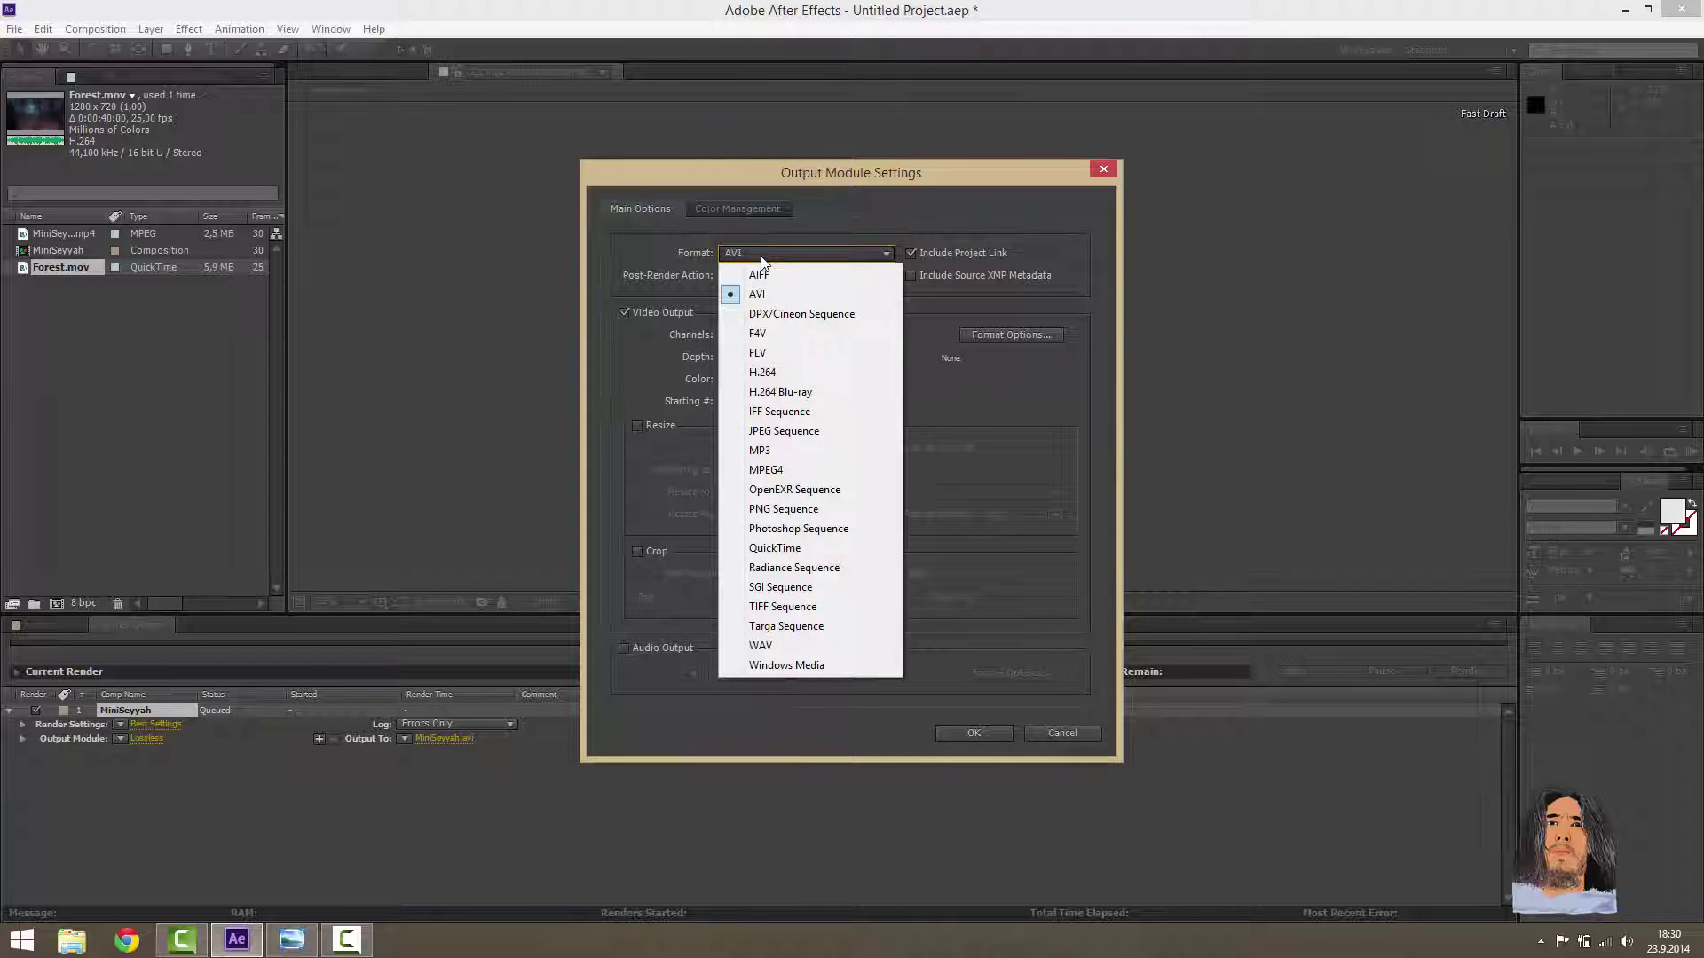
click(788, 373)
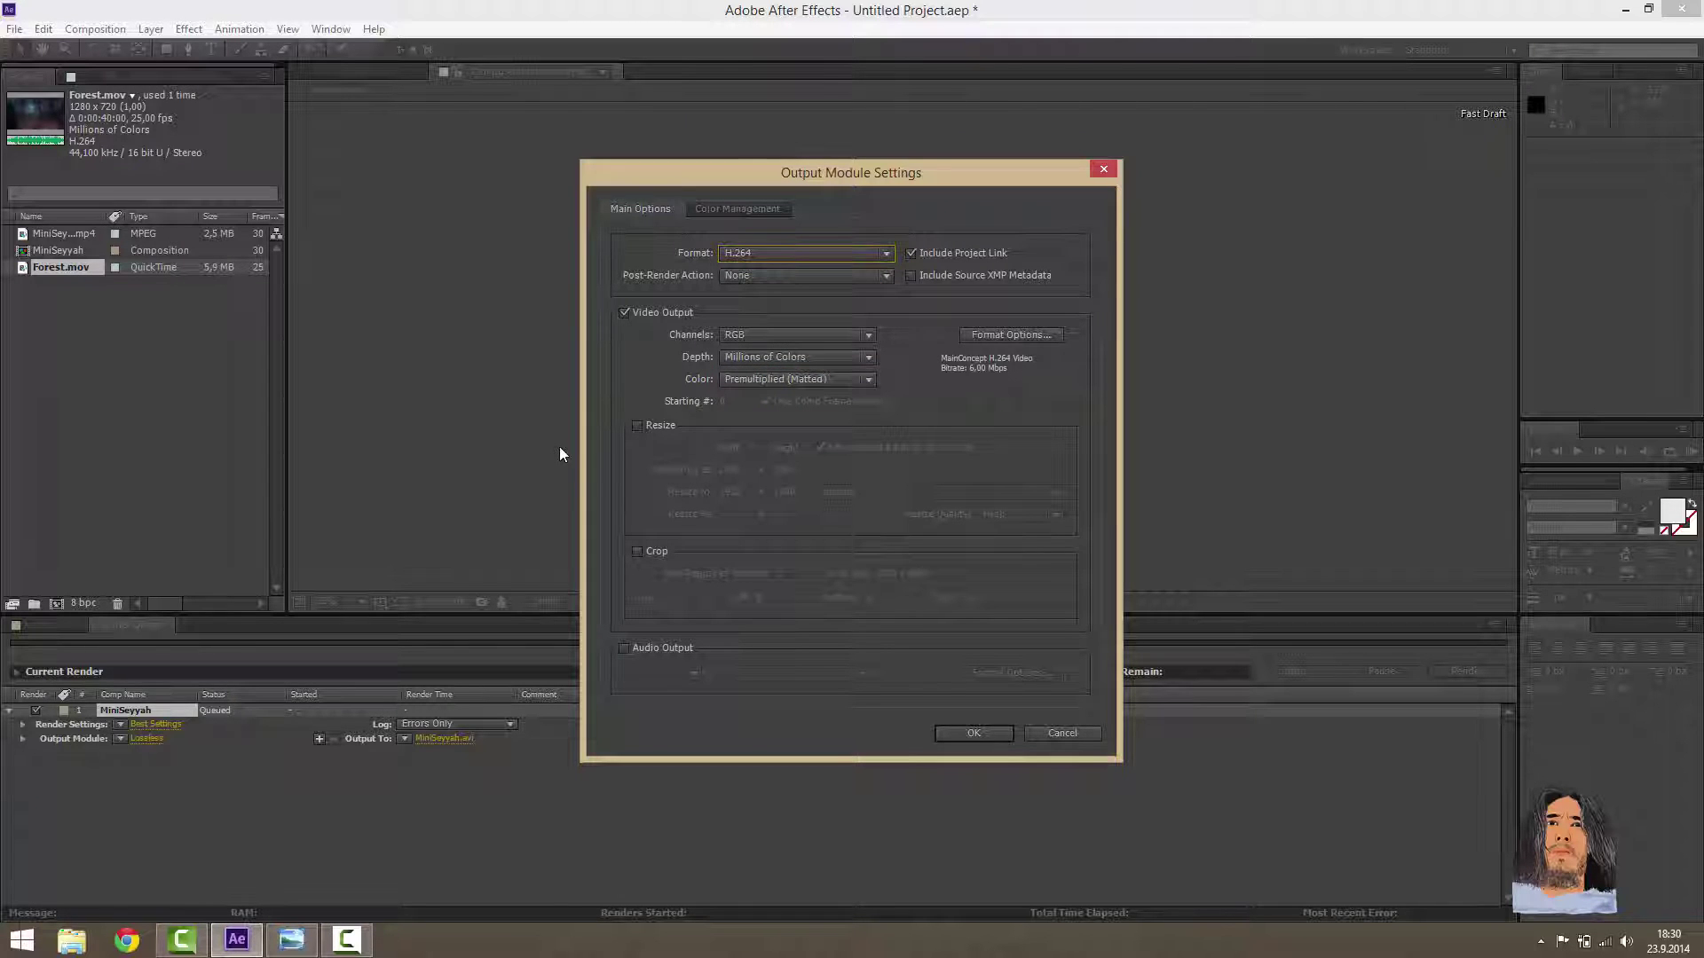
click(663, 647)
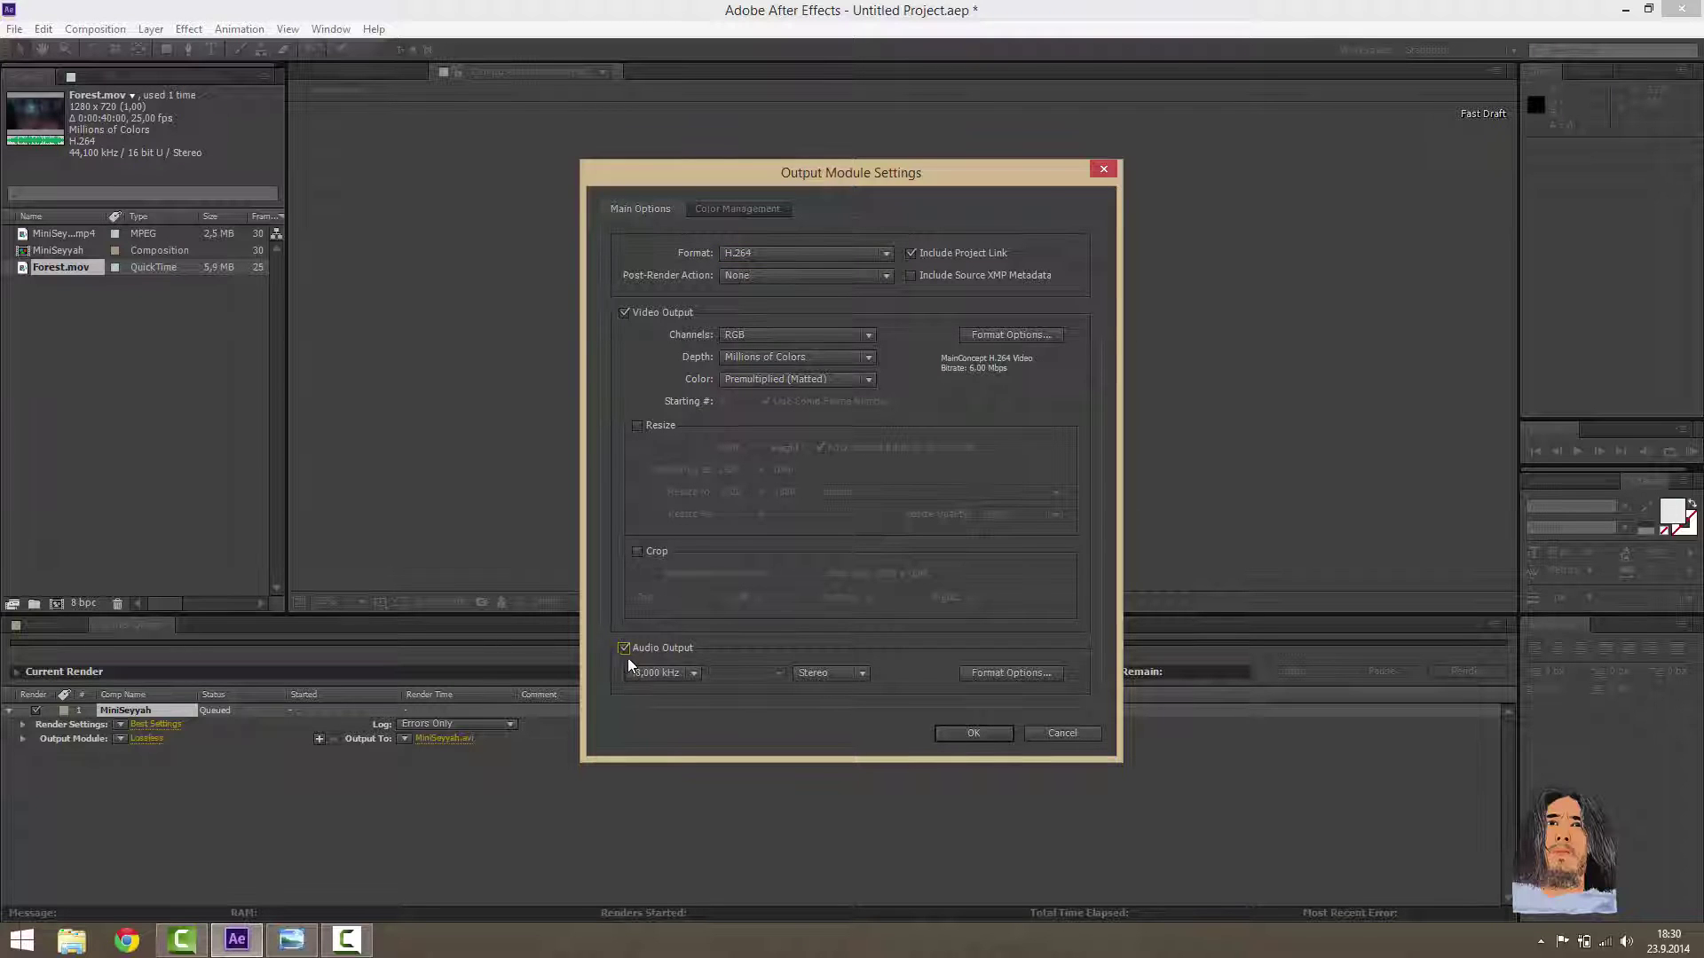
click(960, 738)
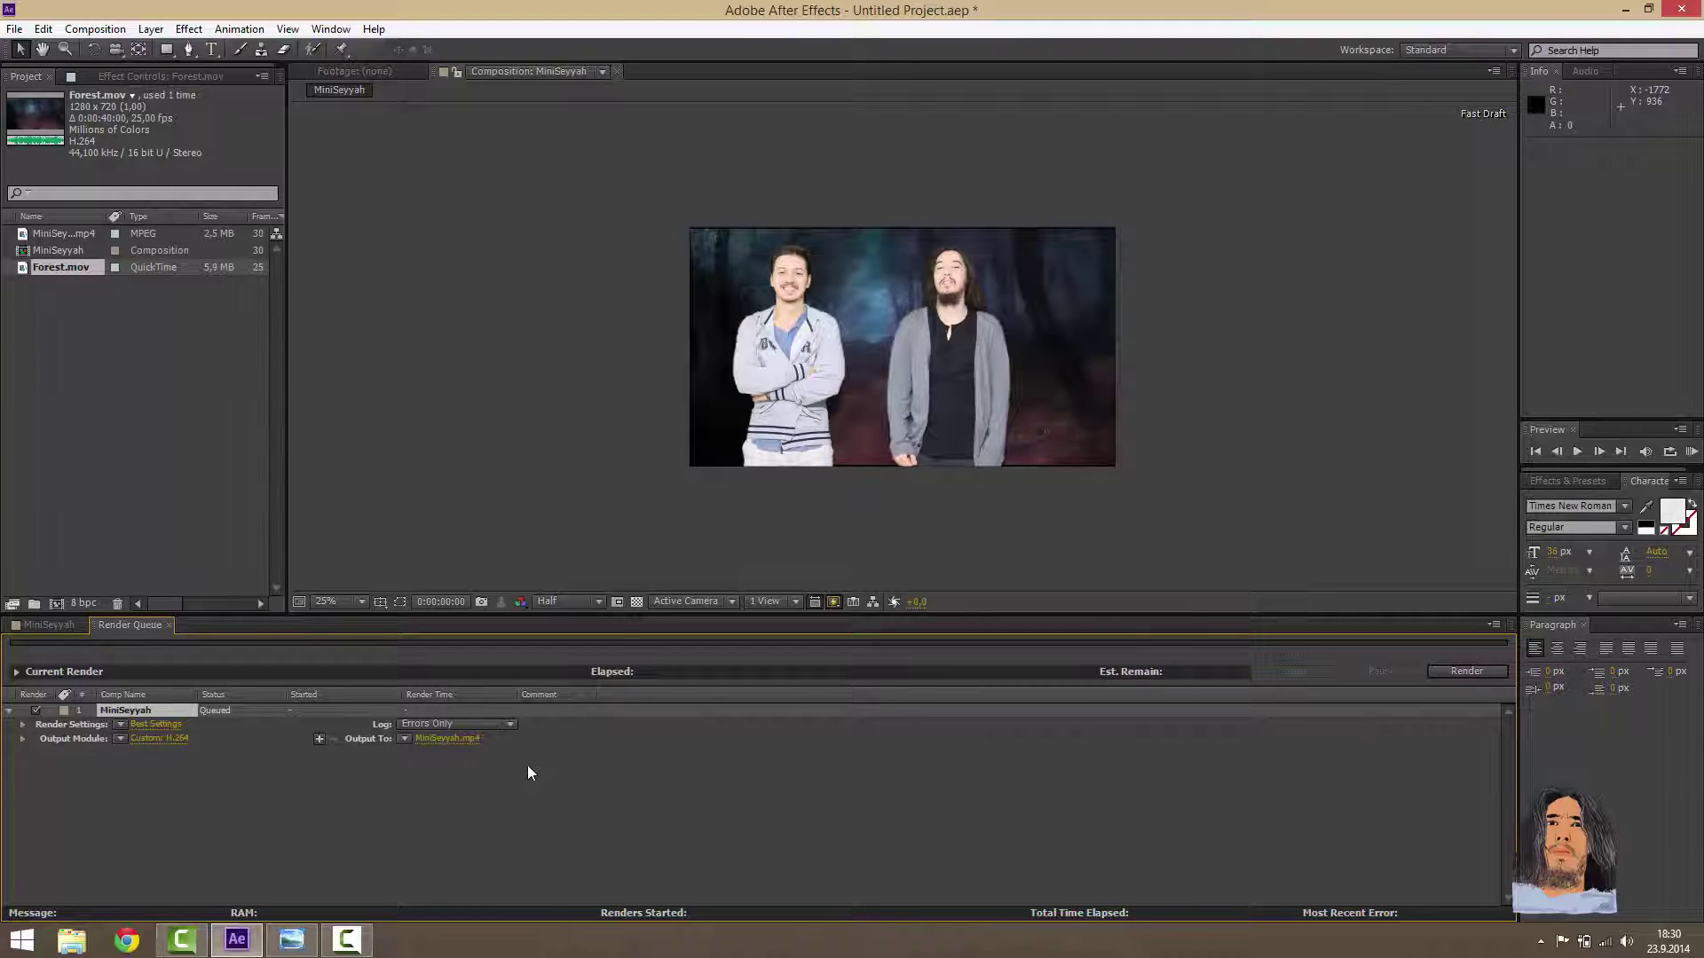
Step: Create a desktop folder named Seyyah, save the MiniSeyyah H.264 output into it, and render the queued composition
click(424, 744)
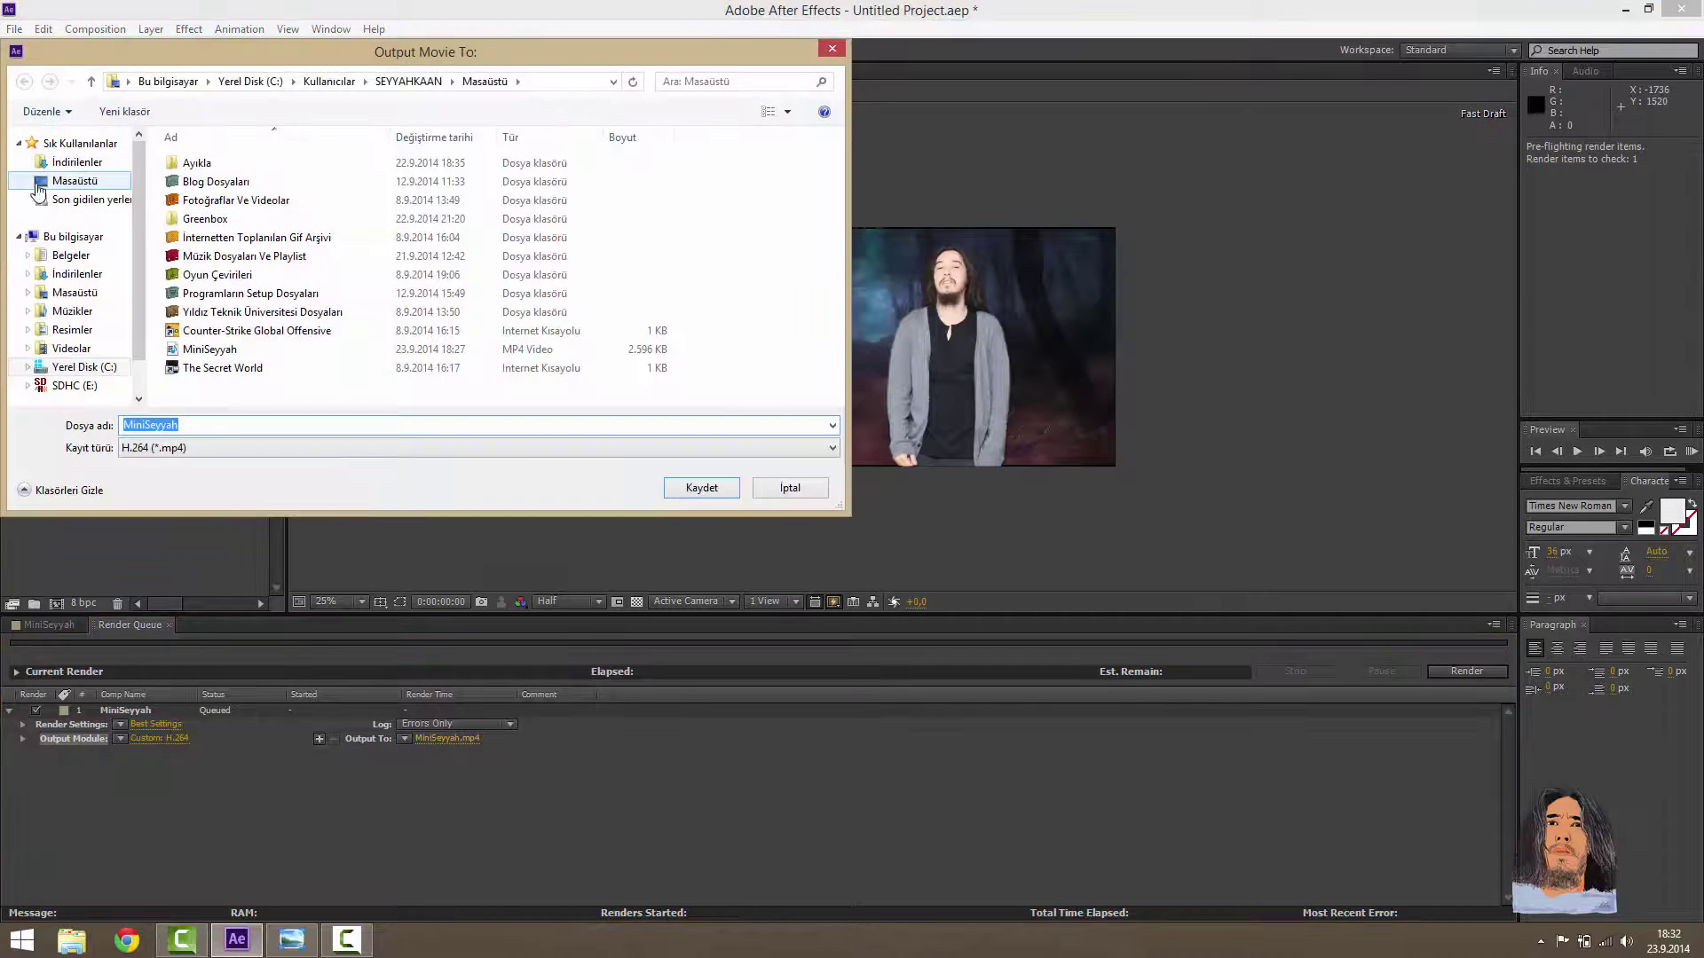
right_click(452, 401)
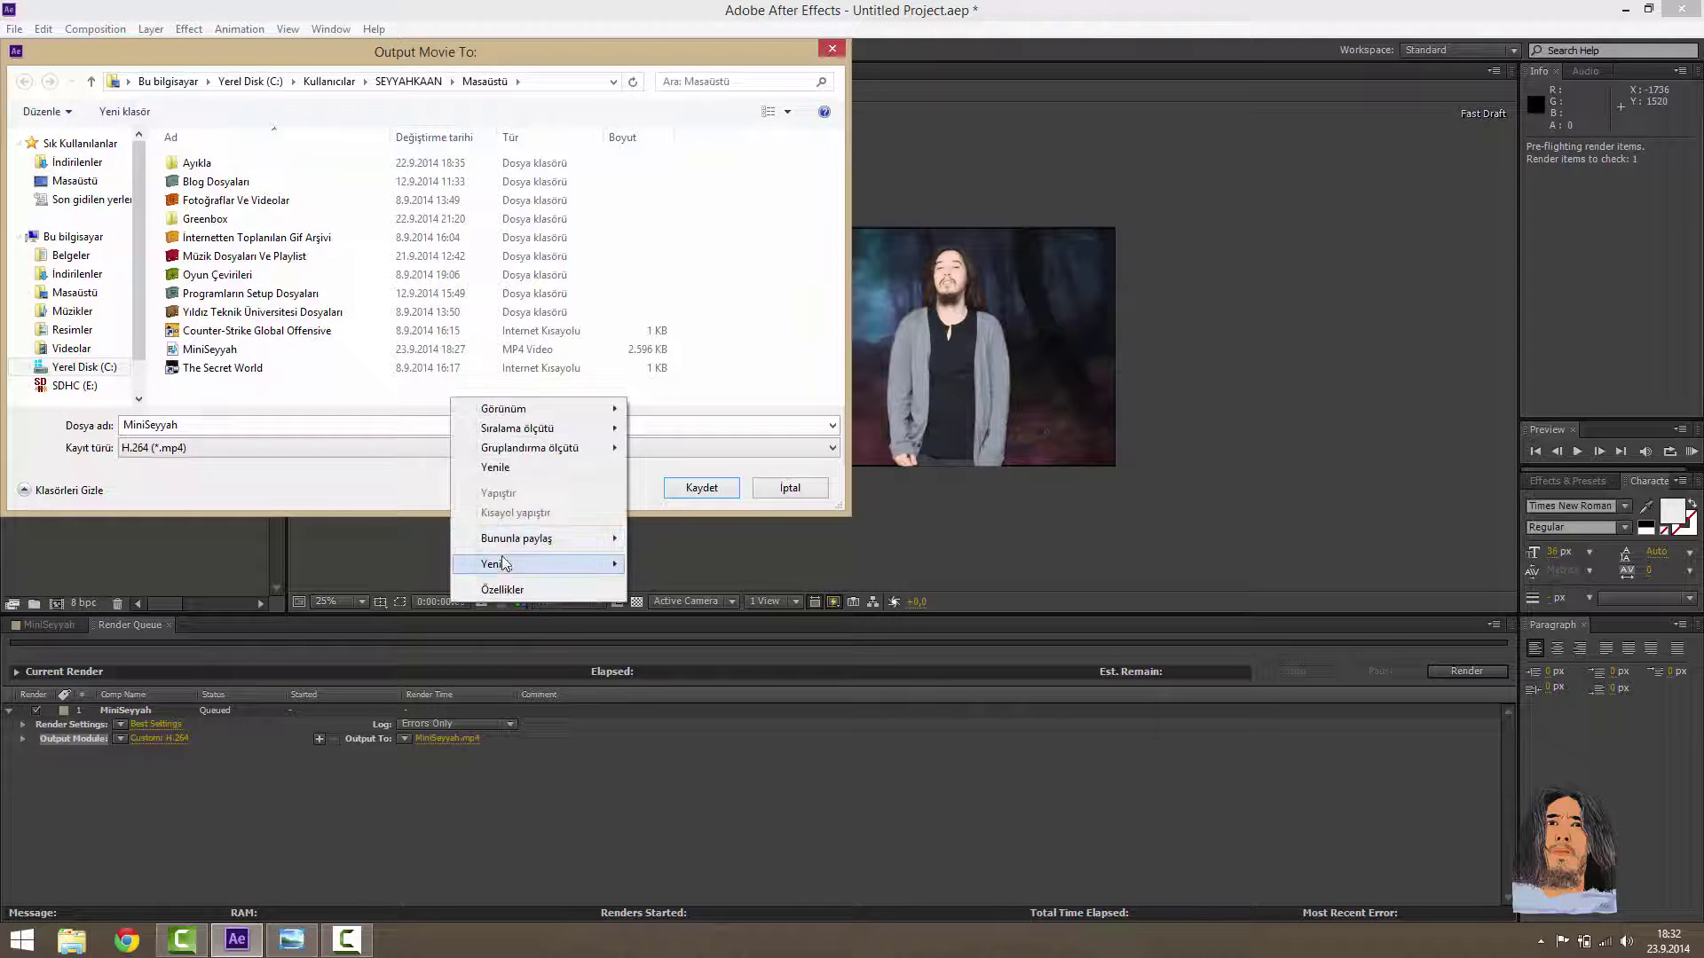
click(635, 568)
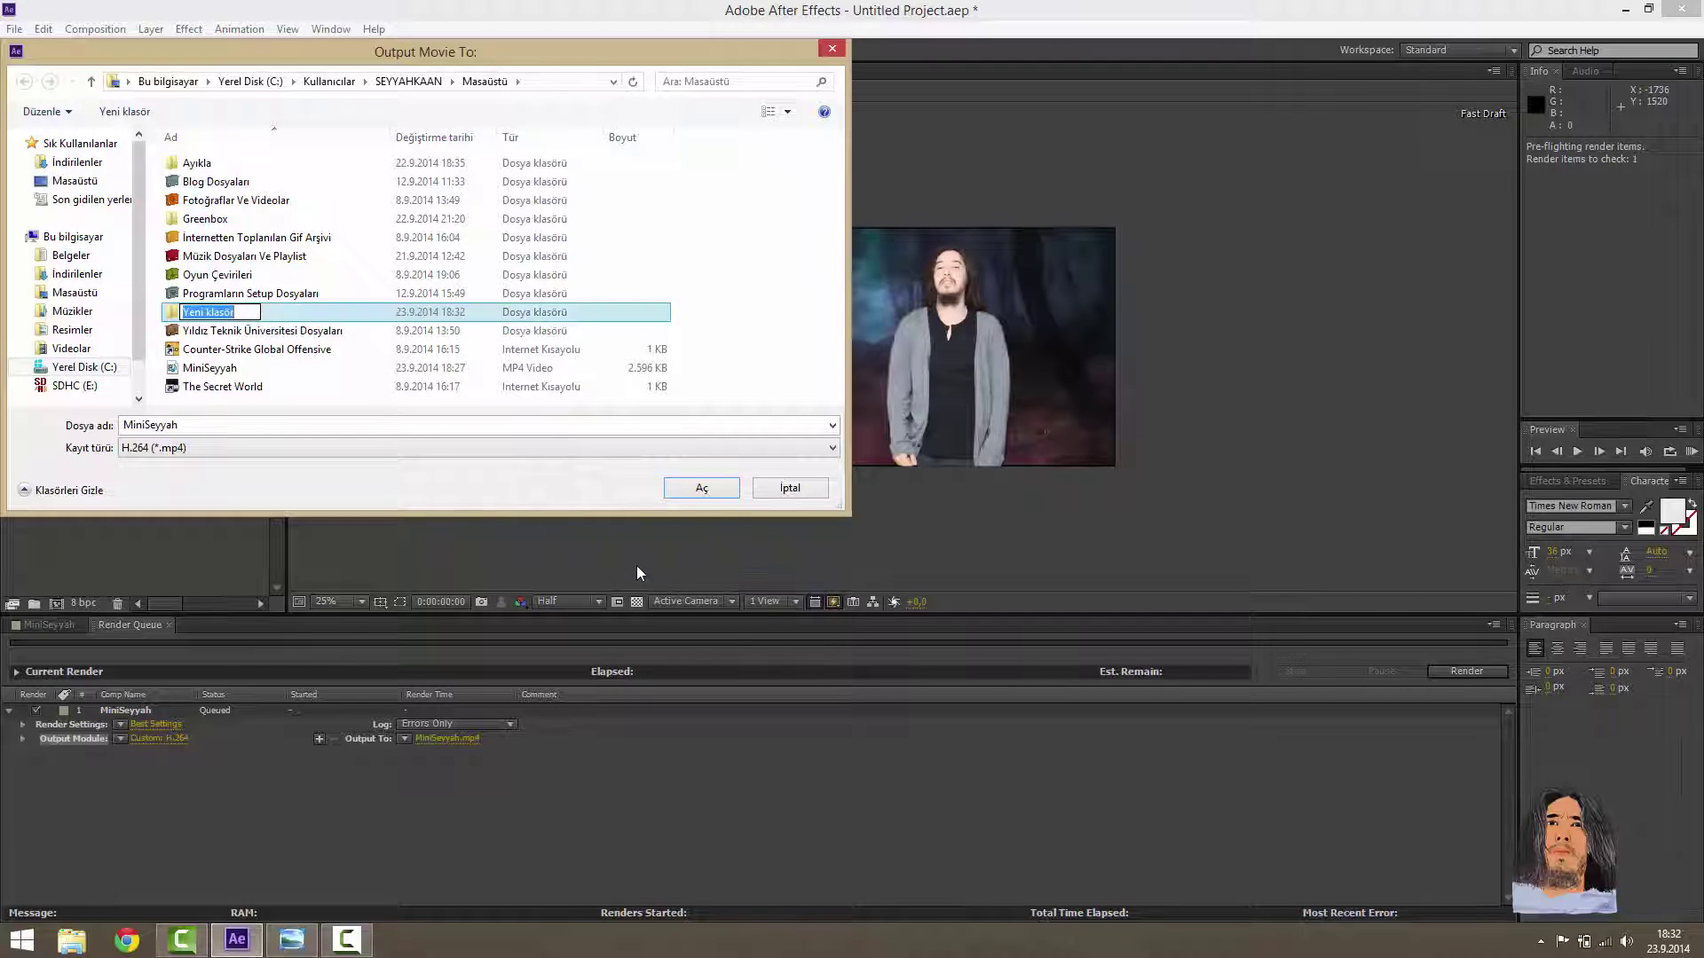
text(M)
key(BackSpace)
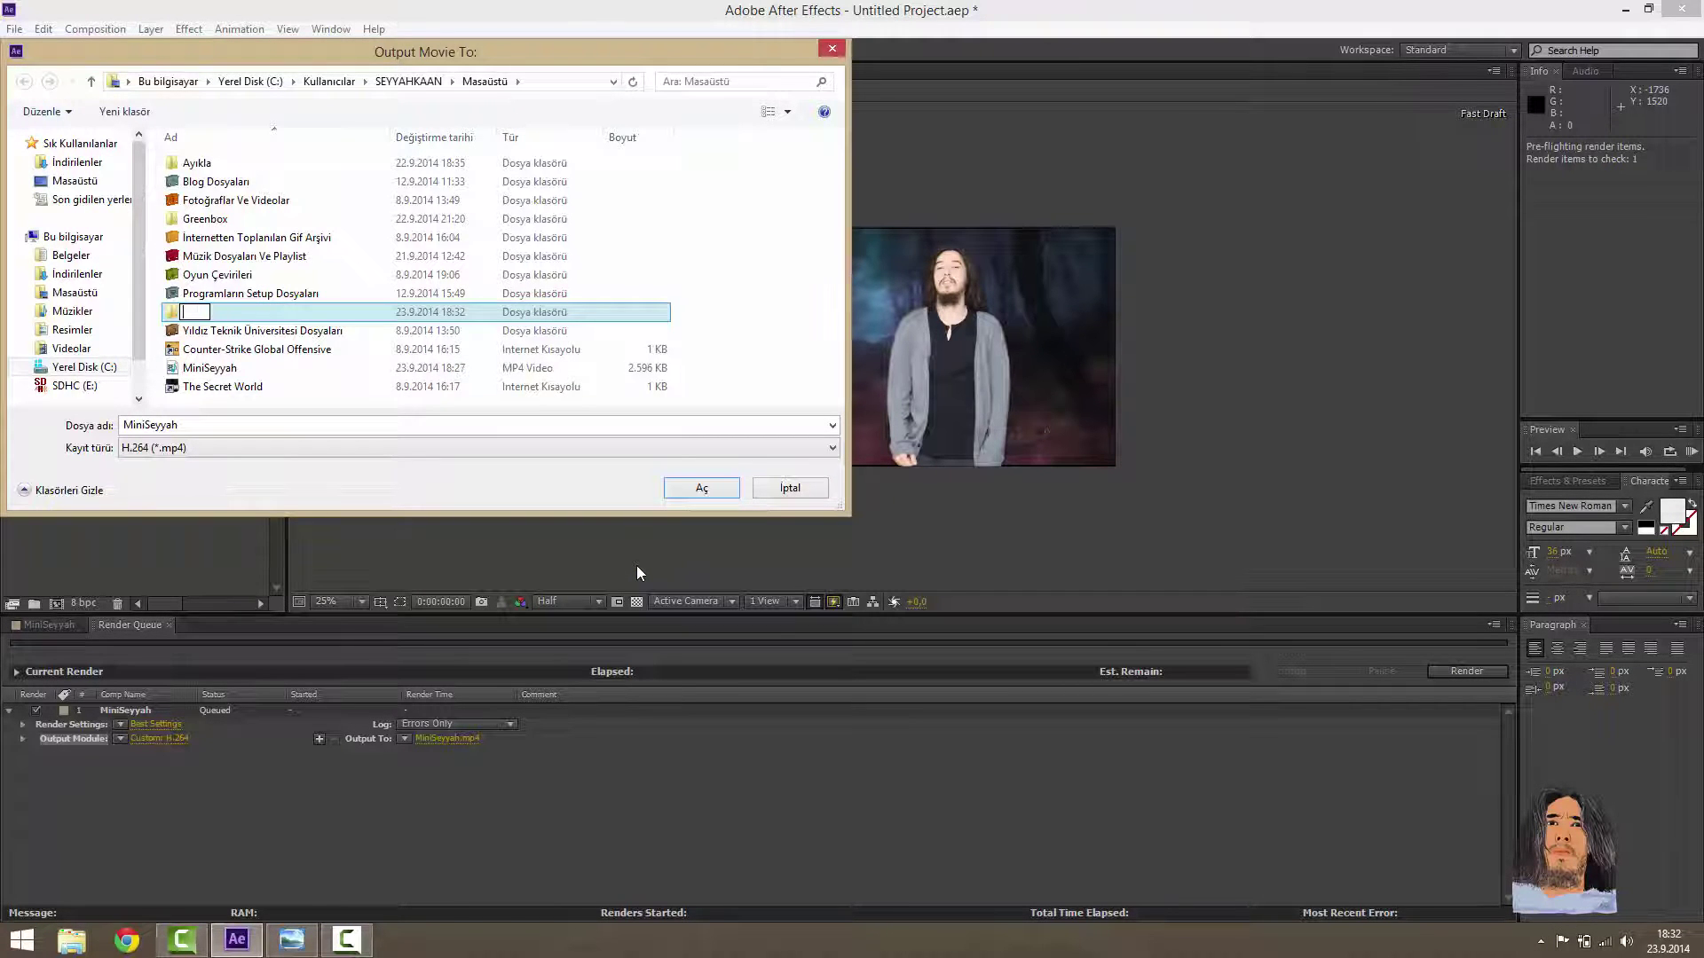
text(Seyyah)
key(Return)
key(Return)
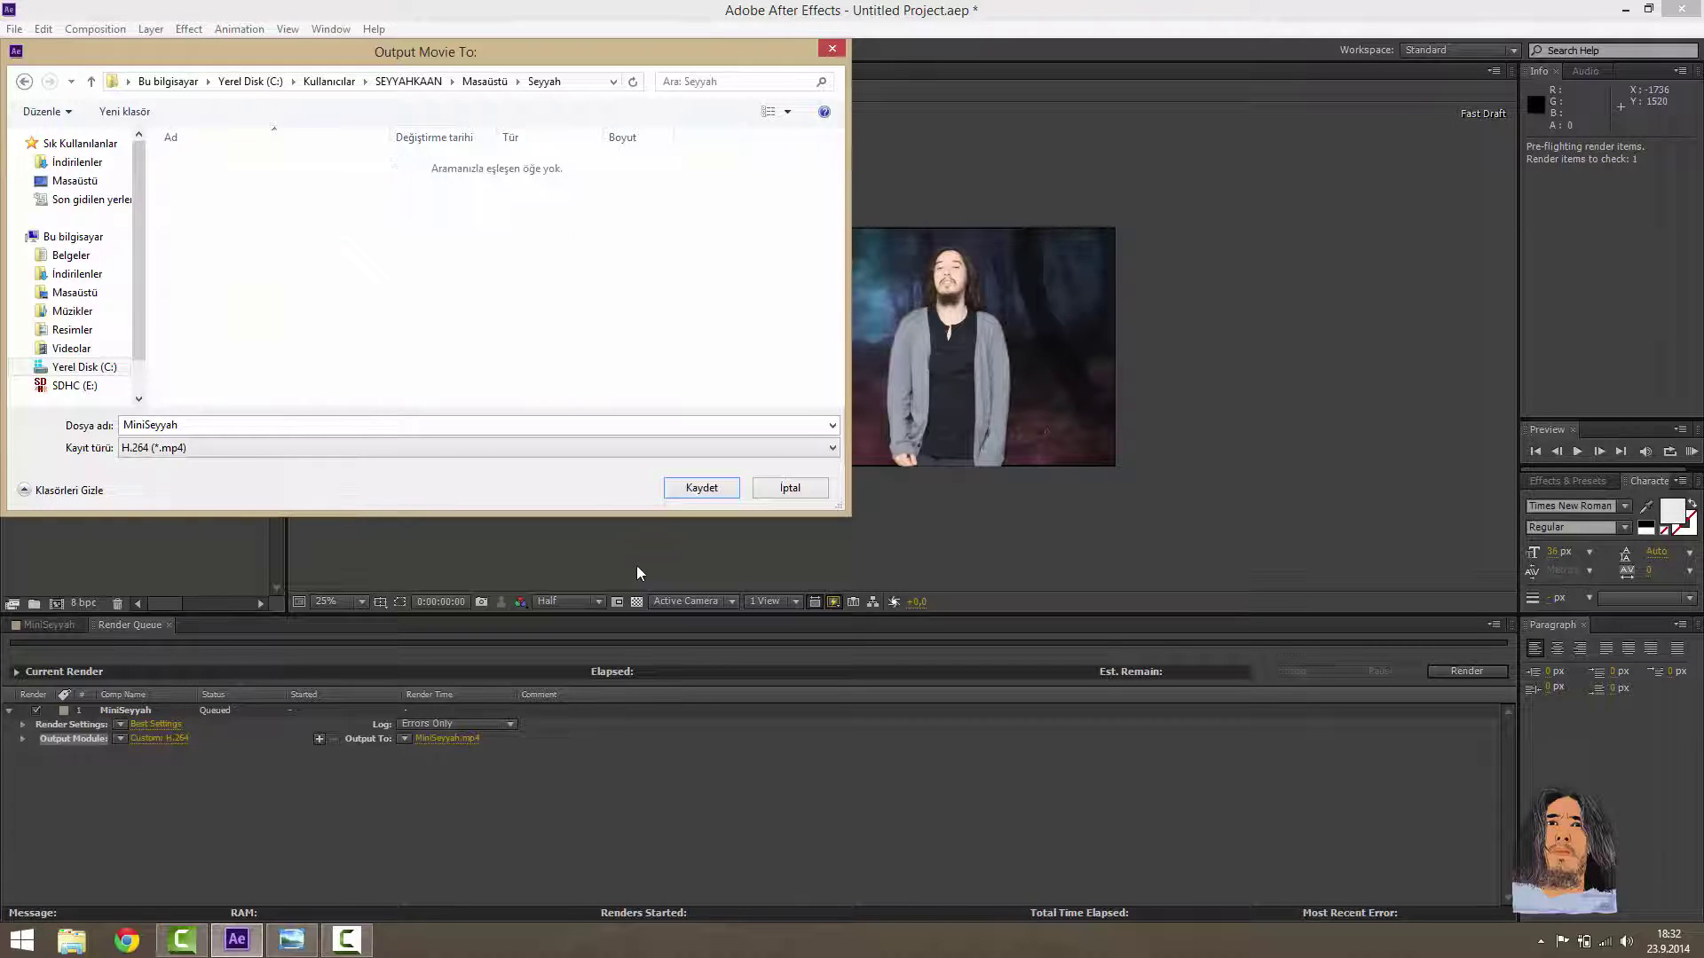
click(712, 488)
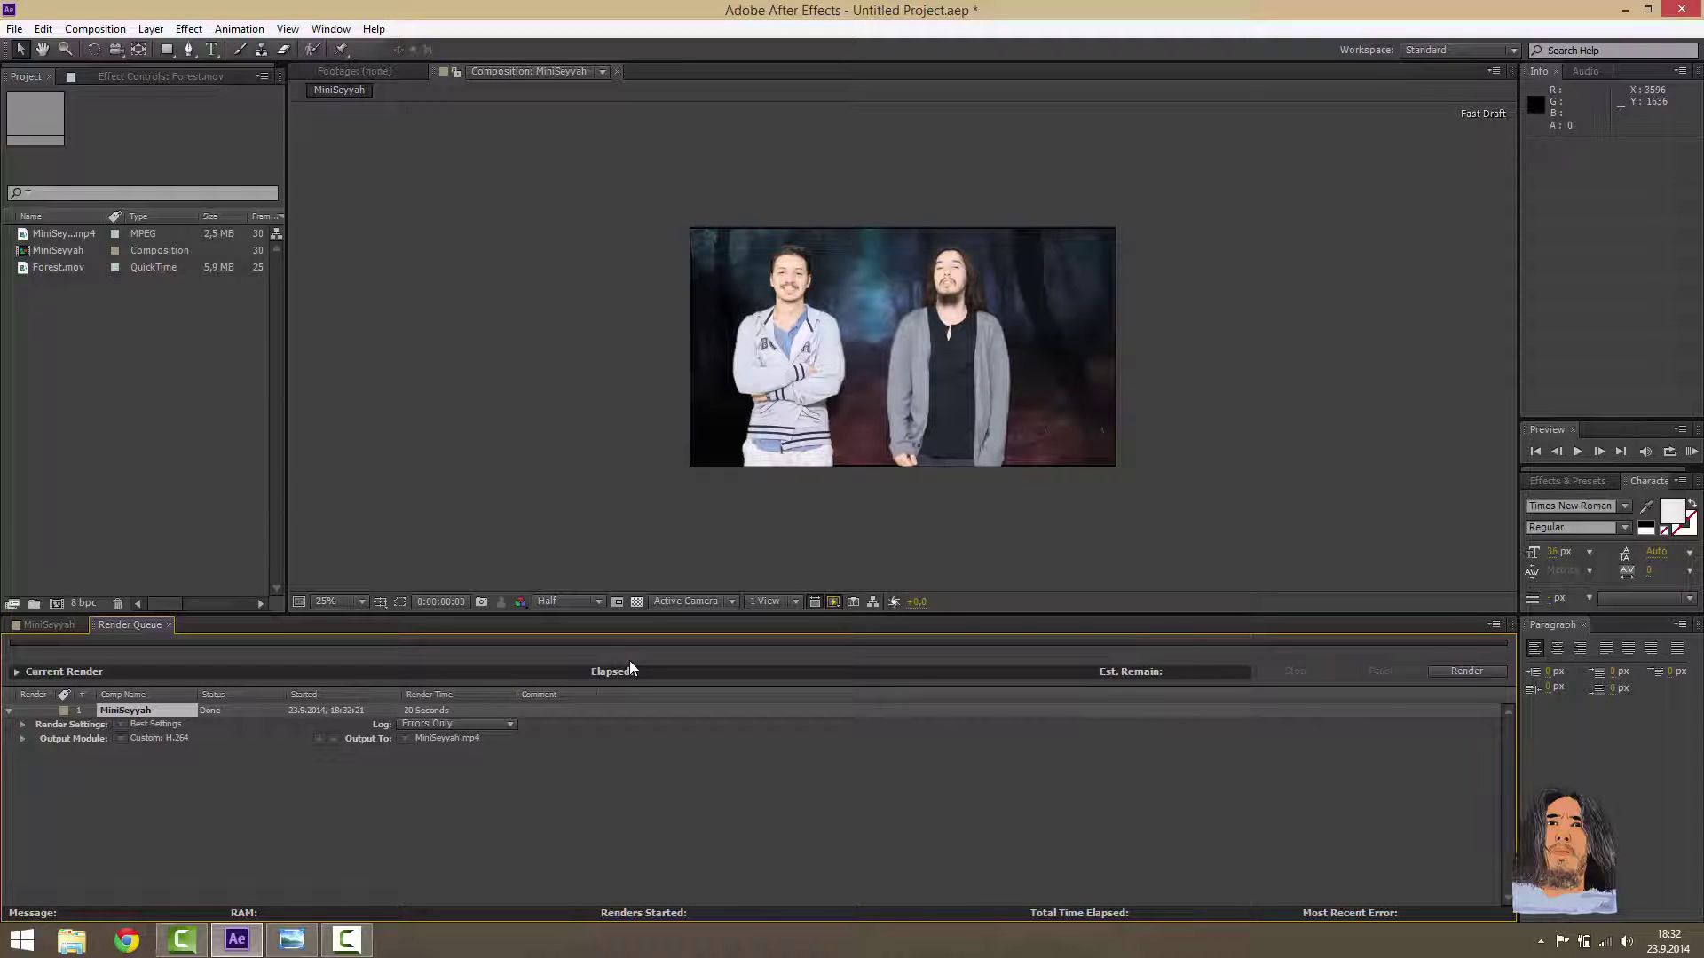
Step: Switch to the desktop, play the rendered MiniSeyyah video from the Seyyah folder, and close the player and folder window
click(1623, 10)
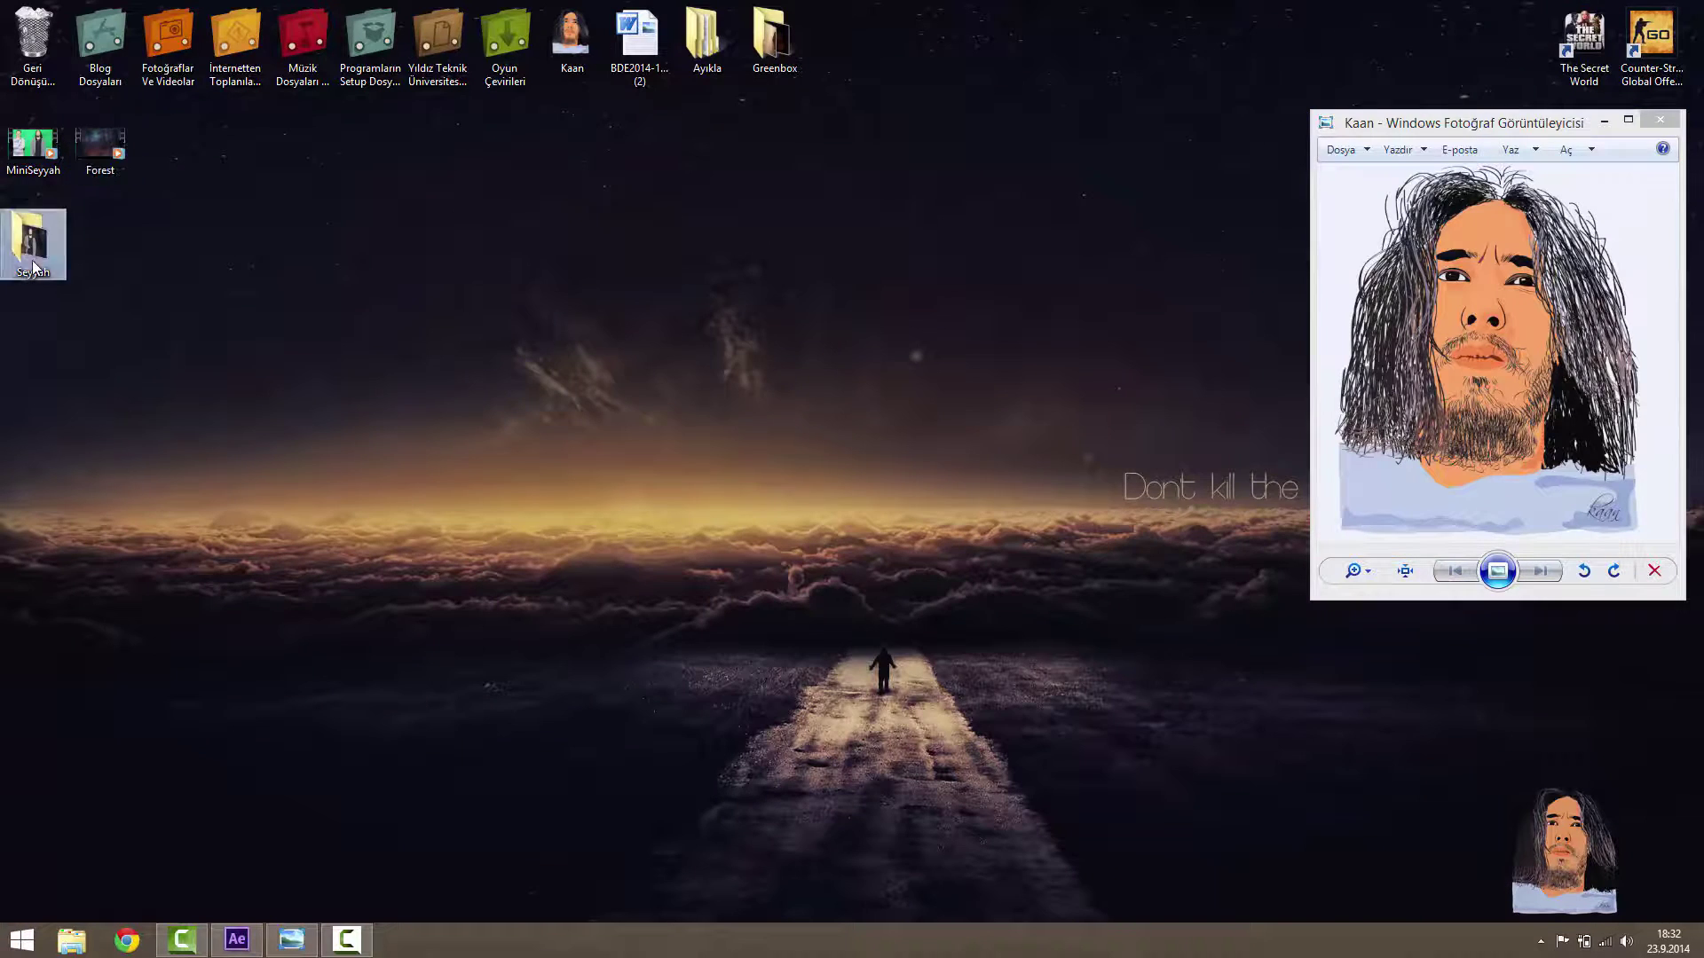
key(Return)
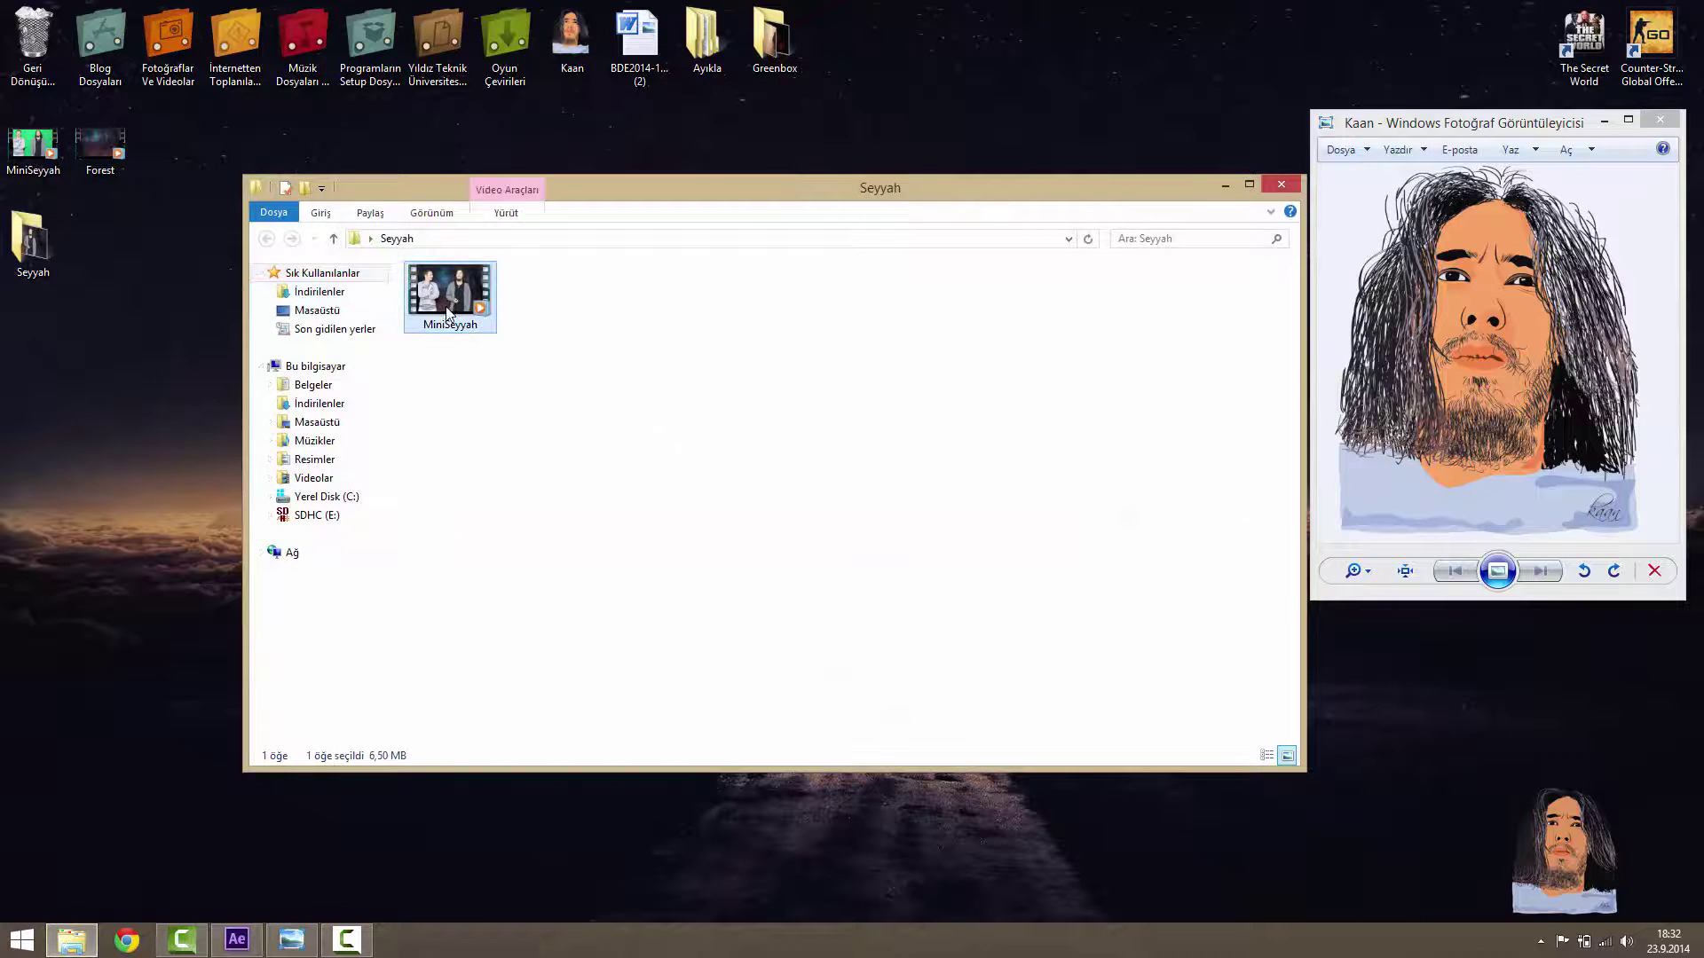
double_click(448, 313)
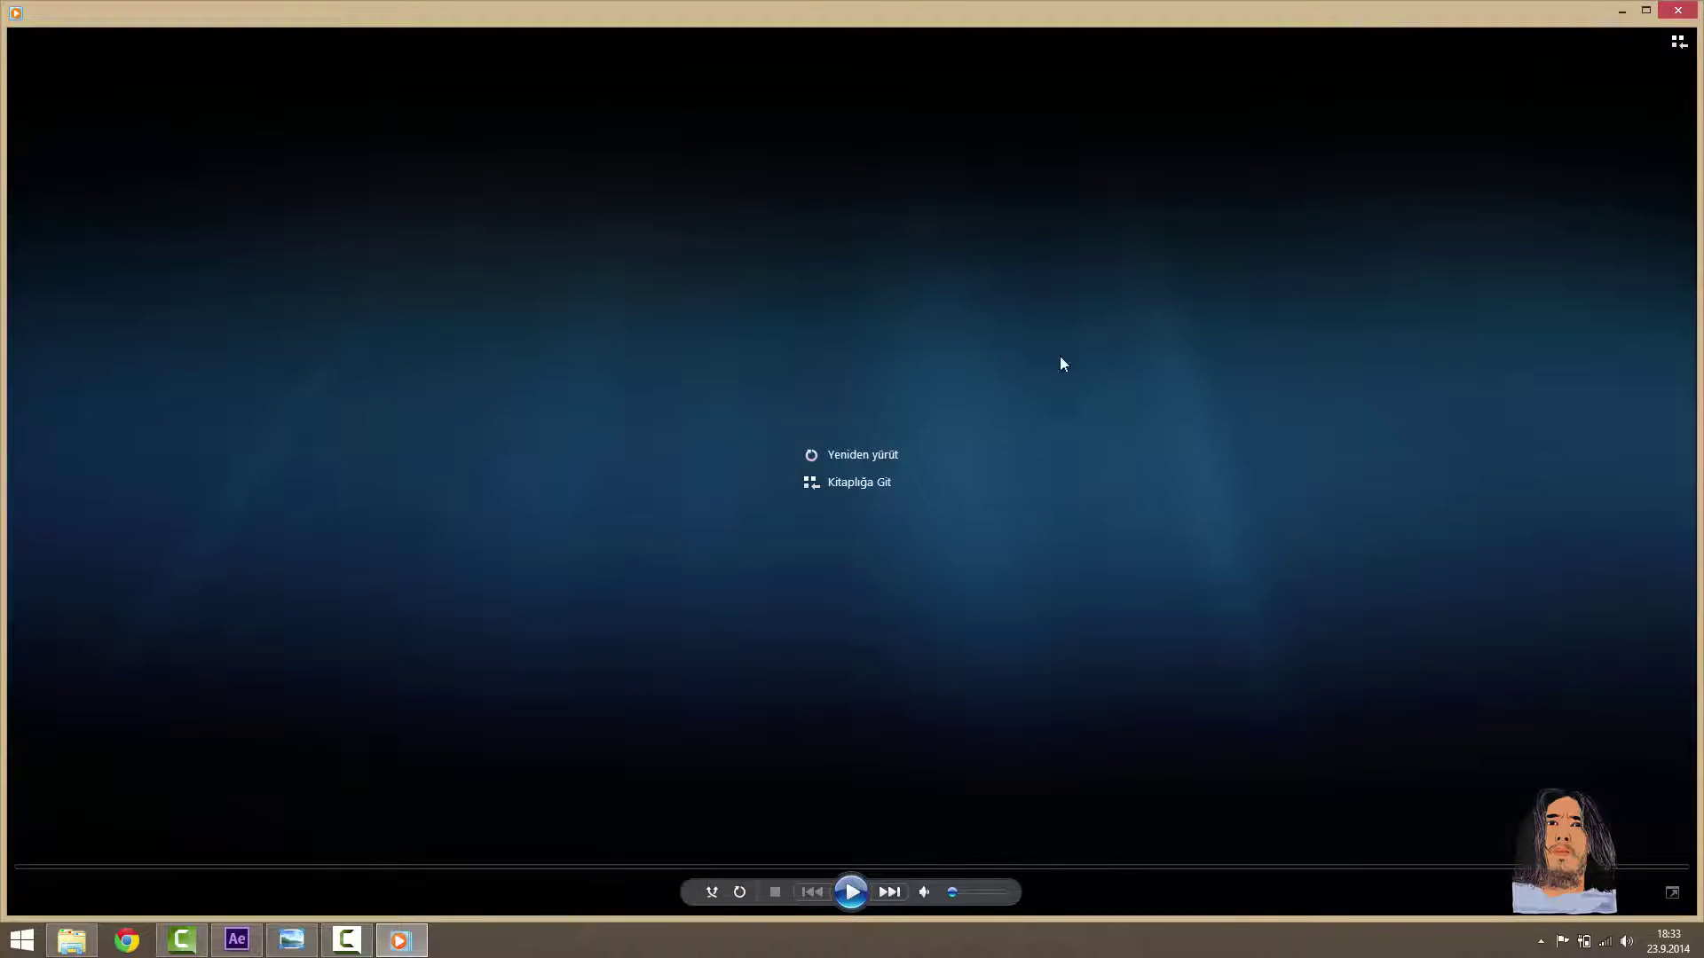
click(1692, 13)
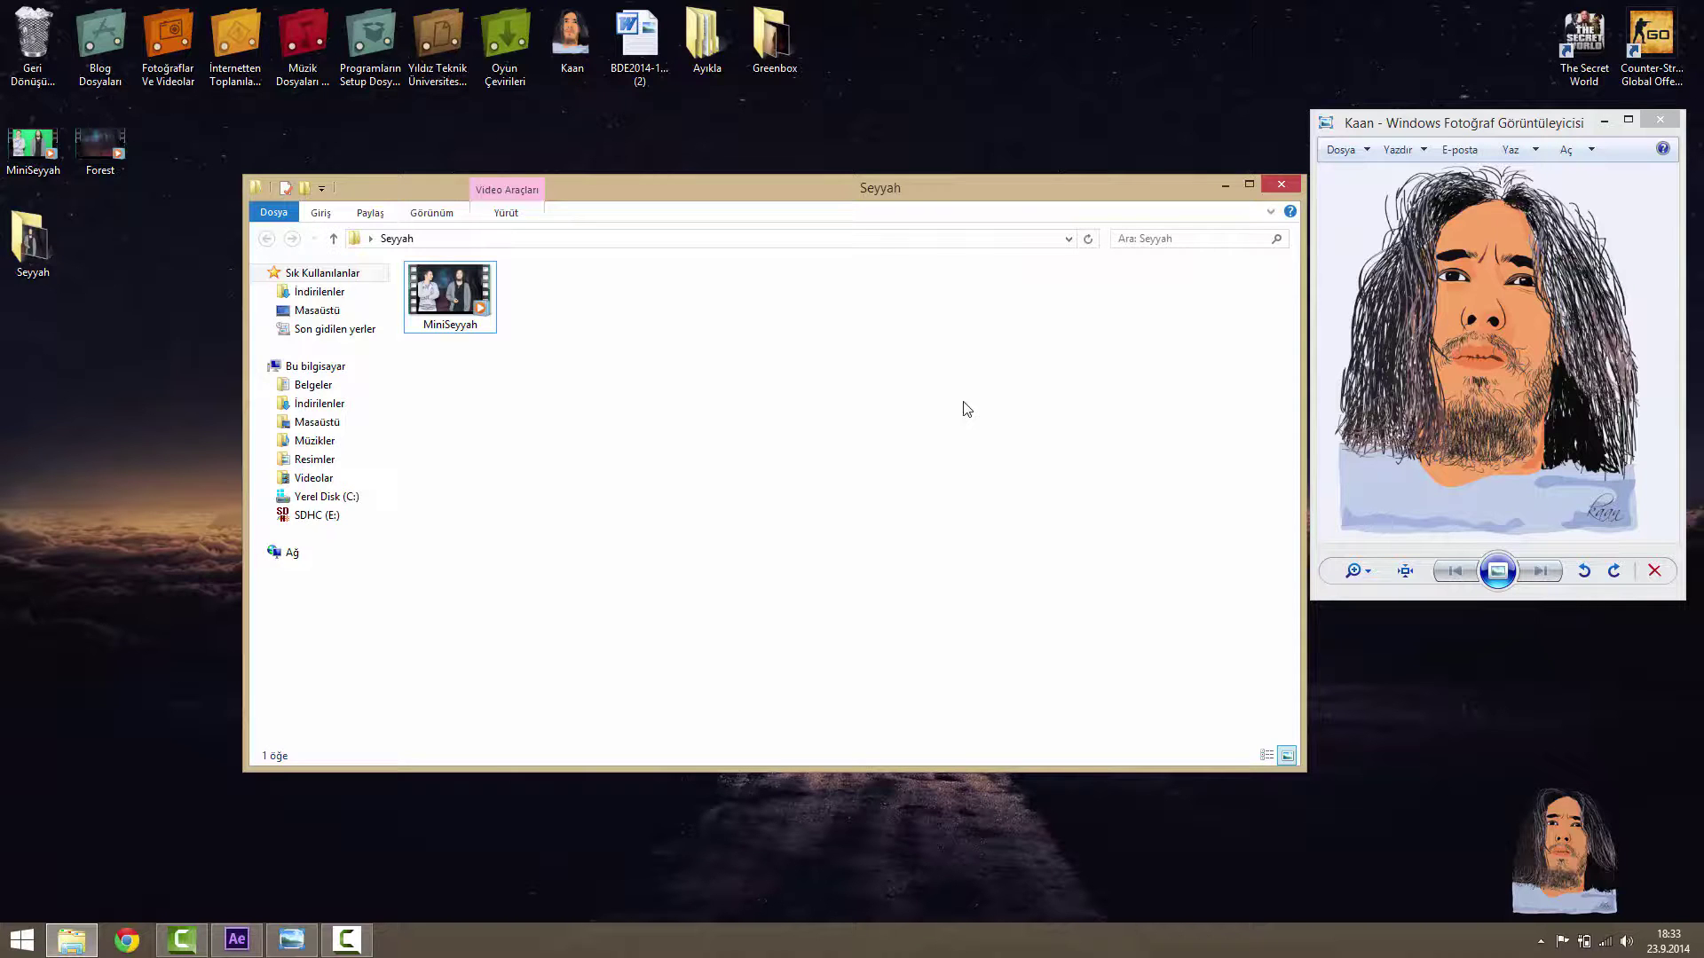
drag(606, 188, 592, 189)
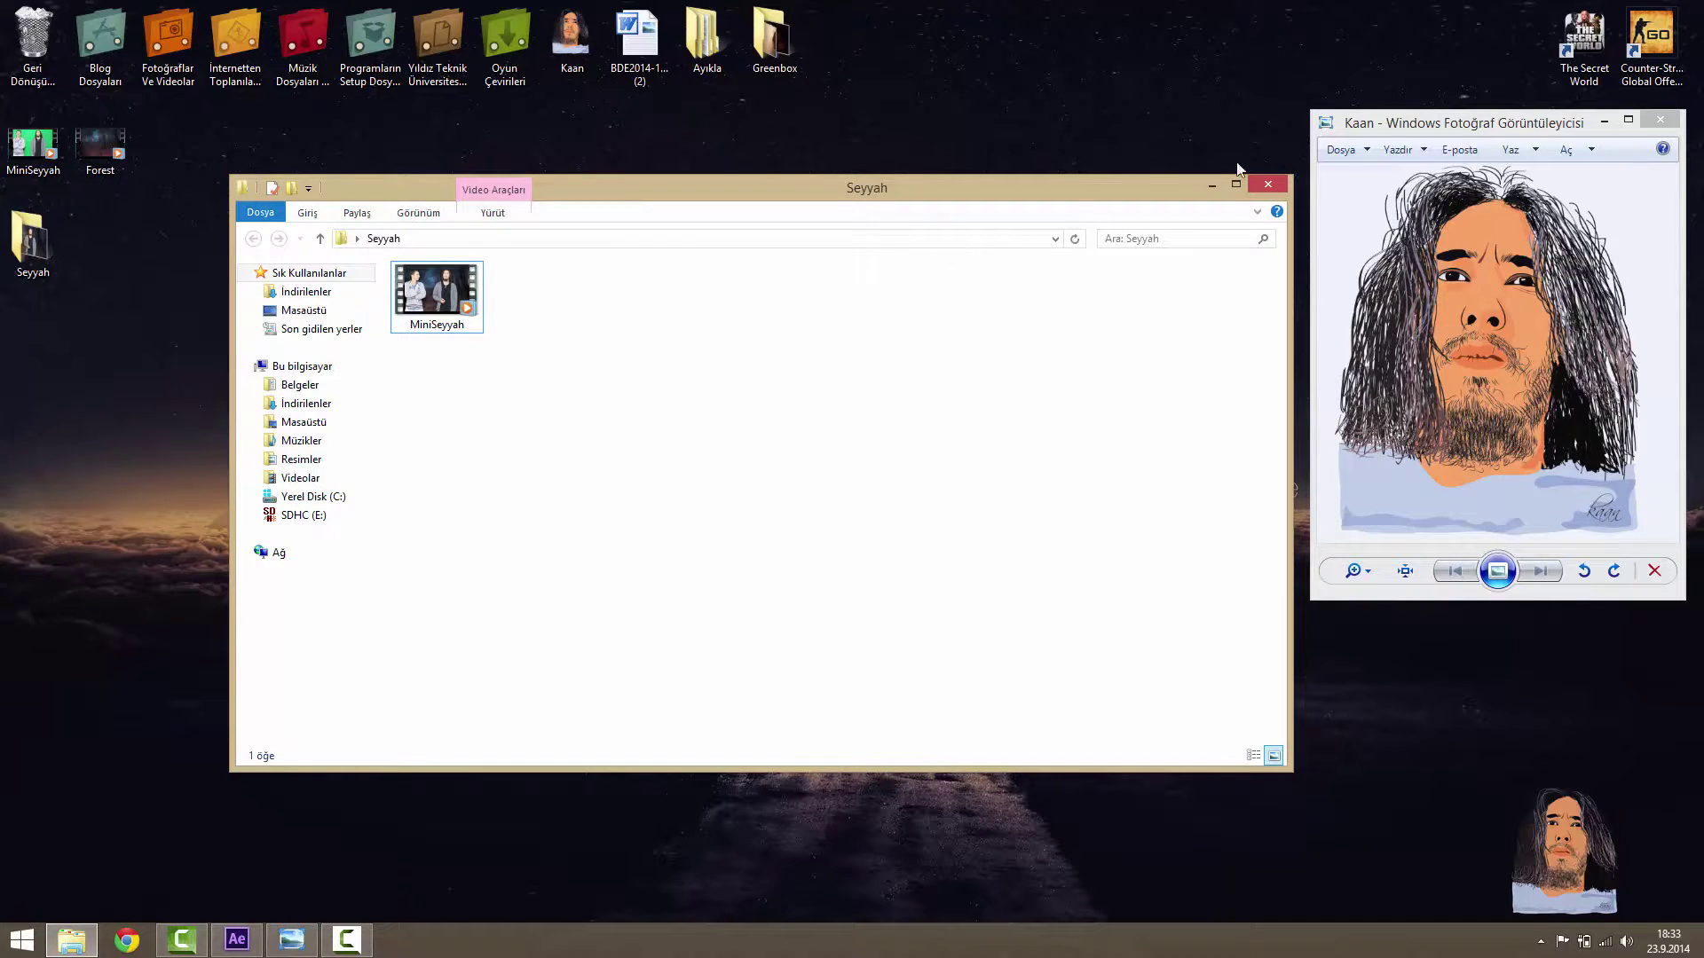
click(1269, 186)
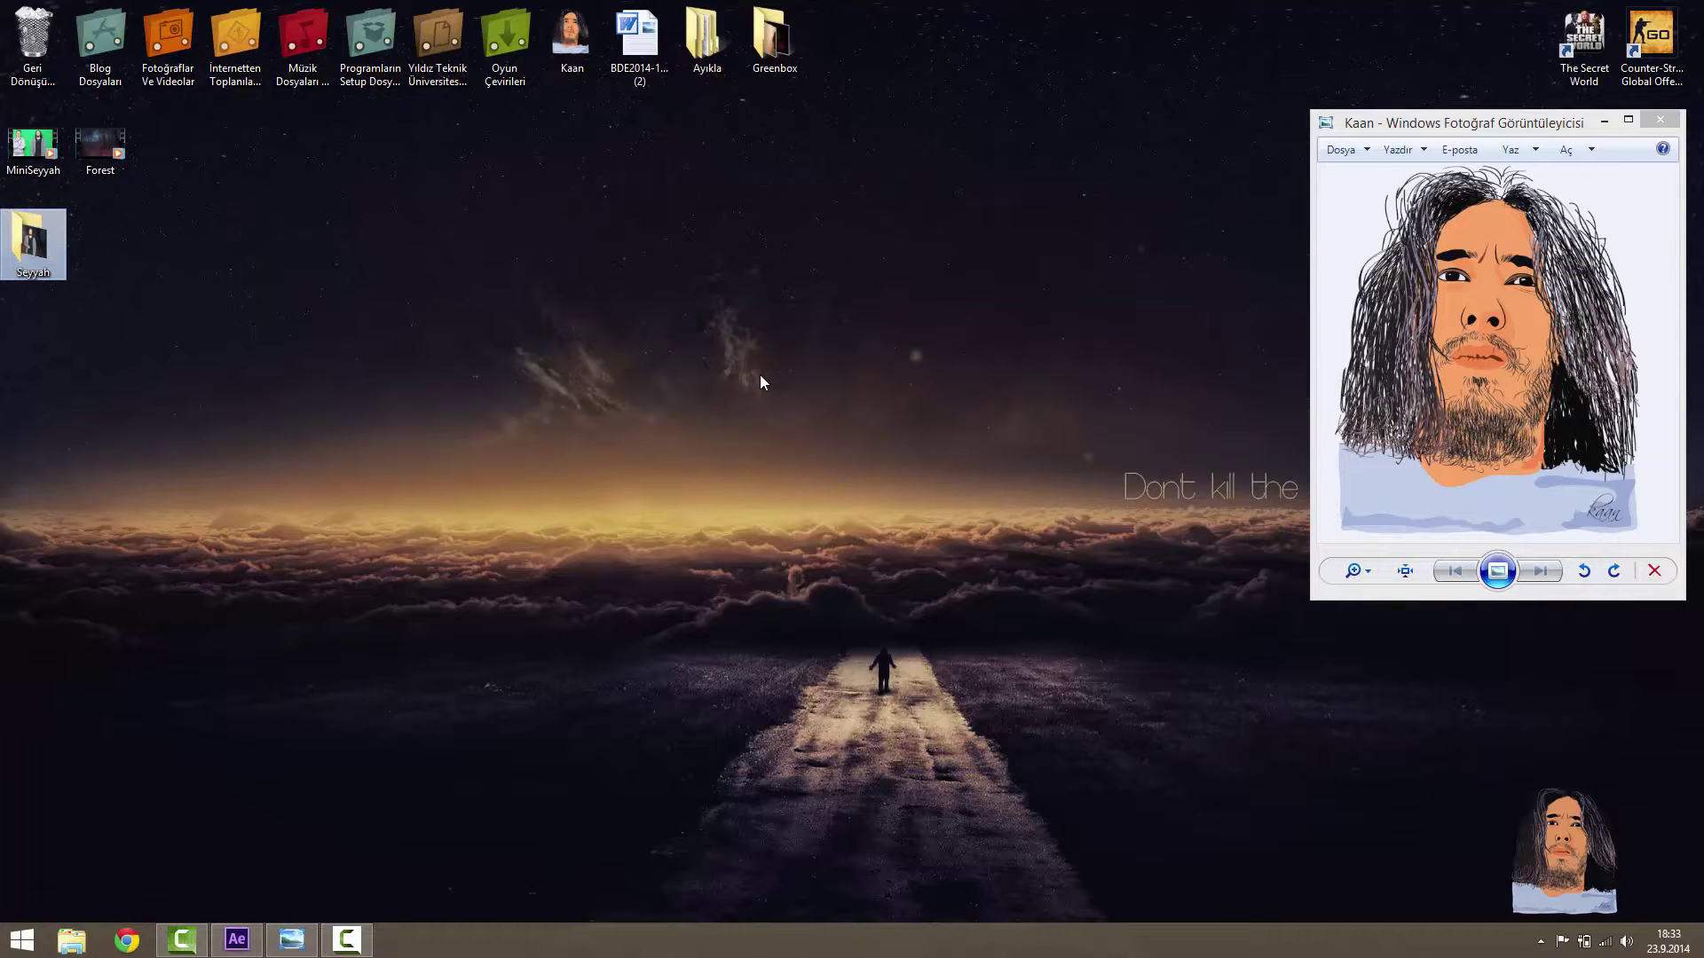